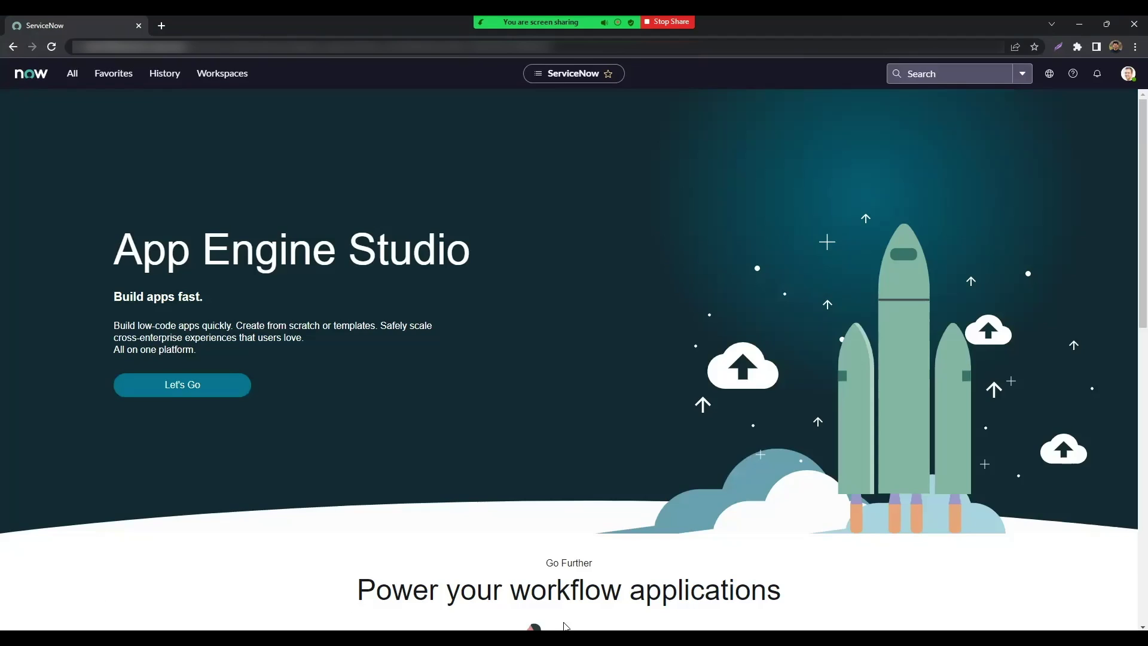
Step: Switch from ServiceNow's App Engine Studio page to Slack's Apps page for the UAT workspace
{"action": "key", "text": "alt+Tab"}
Step: Search Slack apps for 'servicenow for slack' and open its App Directory page
{"action": "left_click", "coordinate": [347, 121]}
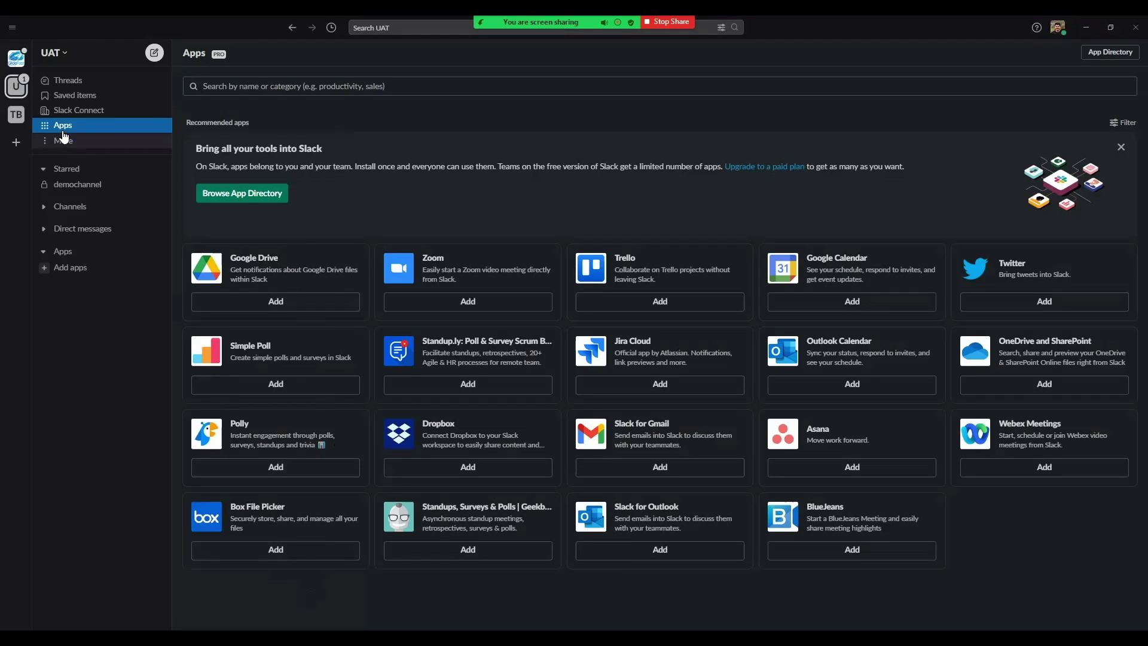
{"action": "left_click", "coordinate": [240, 88]}
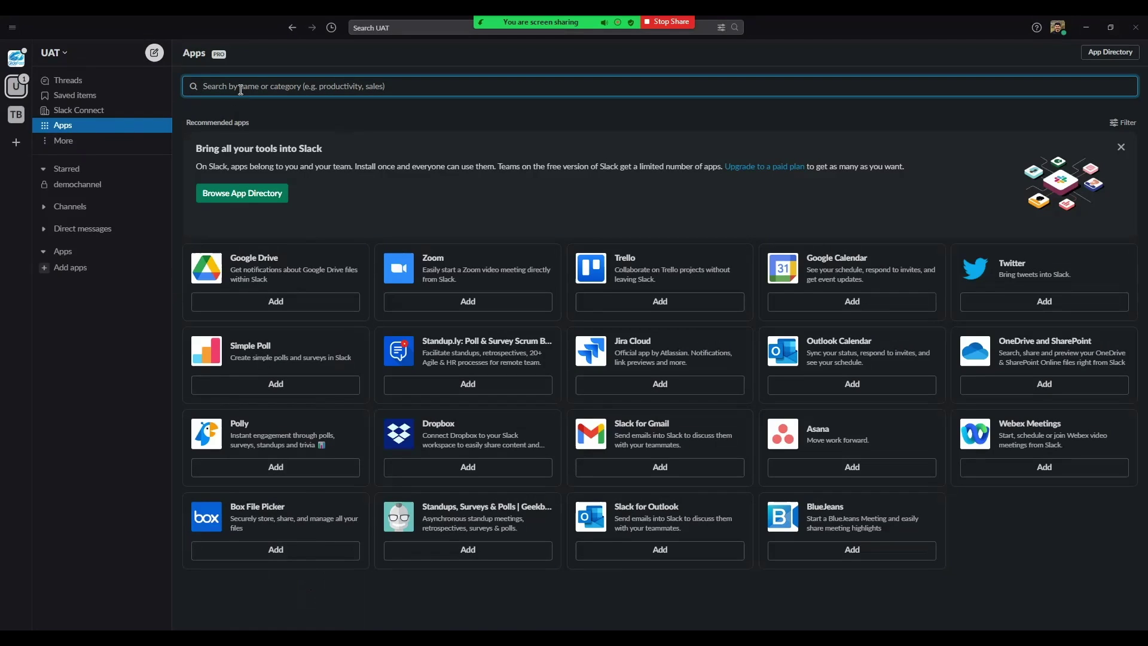
{"action": "type", "text": "servicenow for slack"}
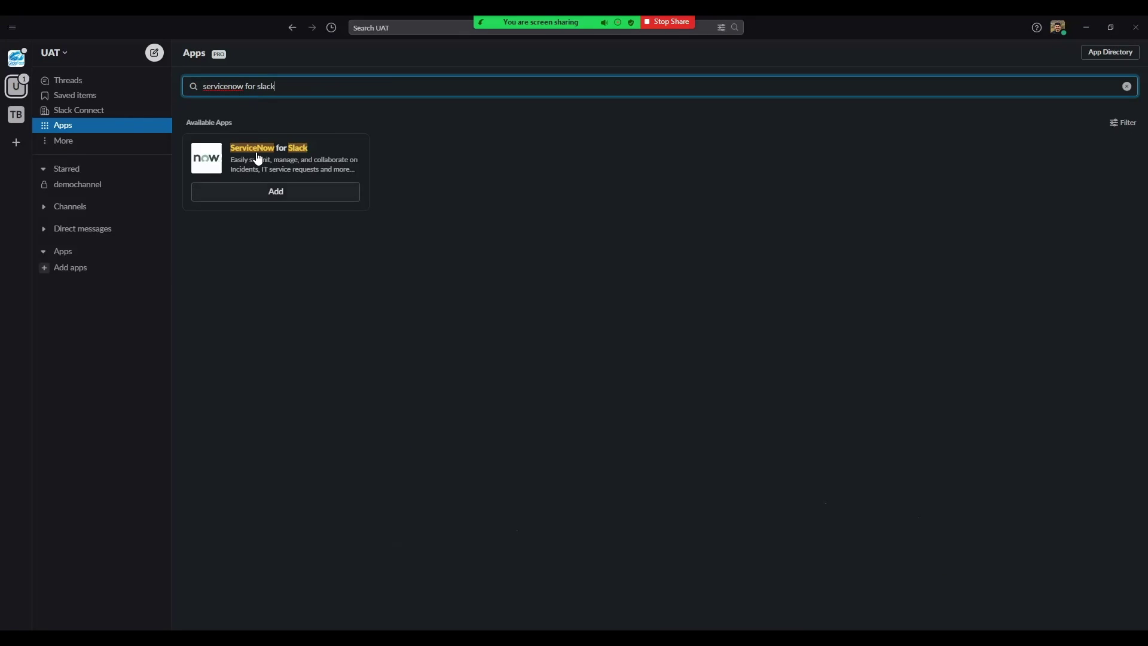
{"action": "left_click", "coordinate": [259, 158]}
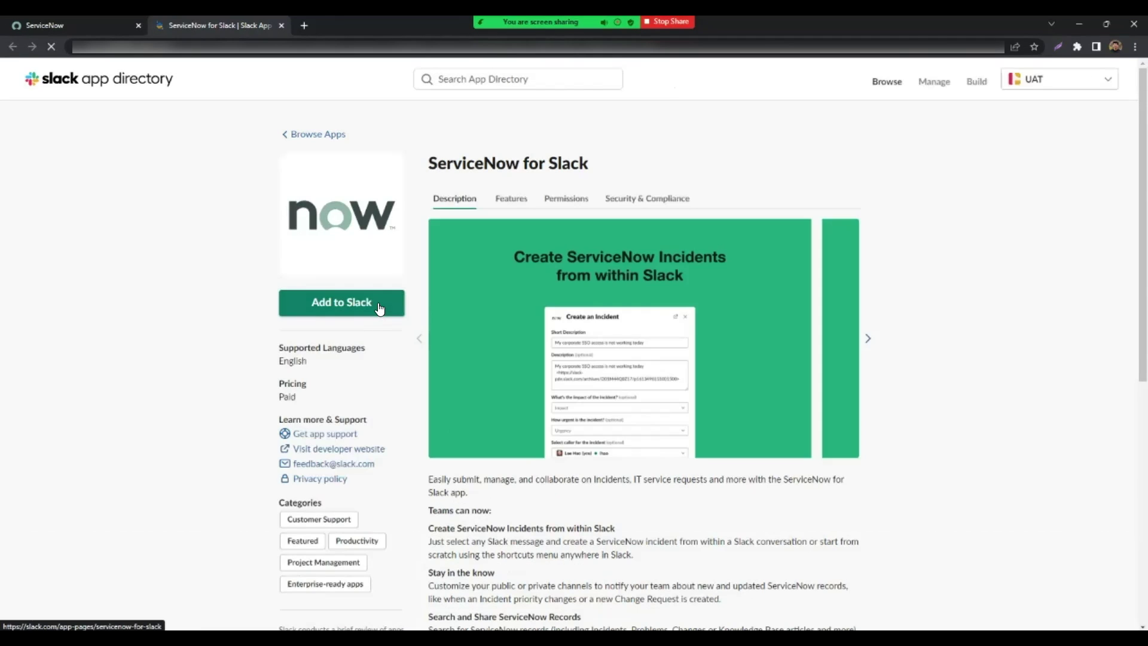
Step: Add ServiceNow for Slack to the UAT workspace, allow its permissions, and open its conversation
{"action": "left_click", "coordinate": [379, 308]}
{"action": "left_click", "coordinate": [671, 300]}
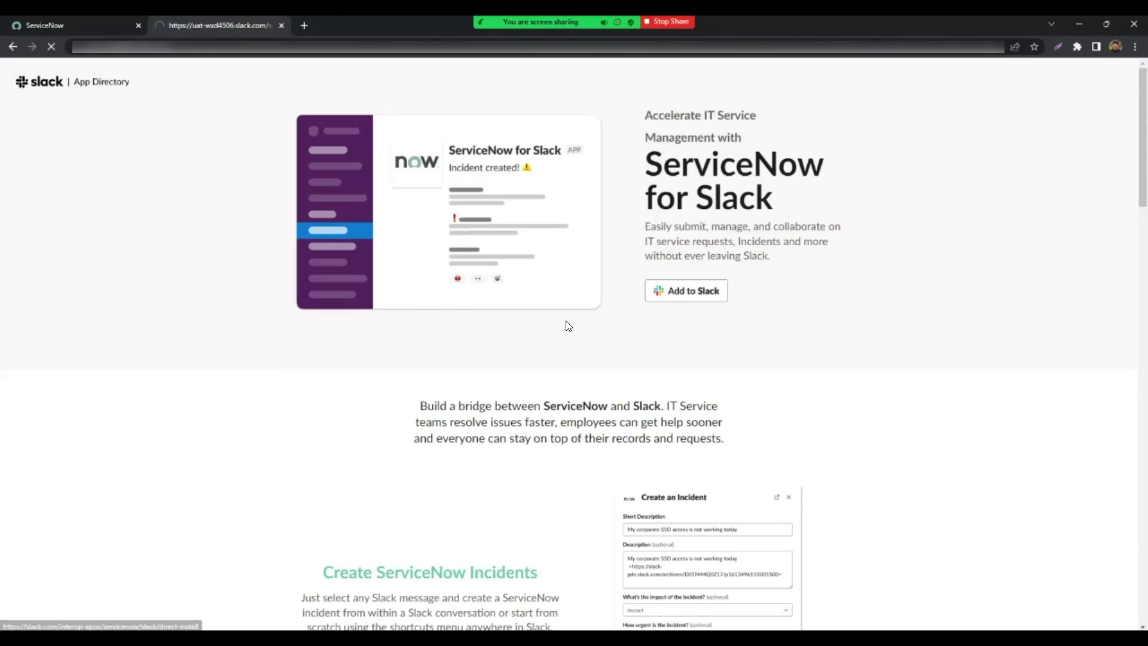
{"action": "left_click", "coordinate": [712, 292]}
{"action": "left_click", "coordinate": [711, 342]}
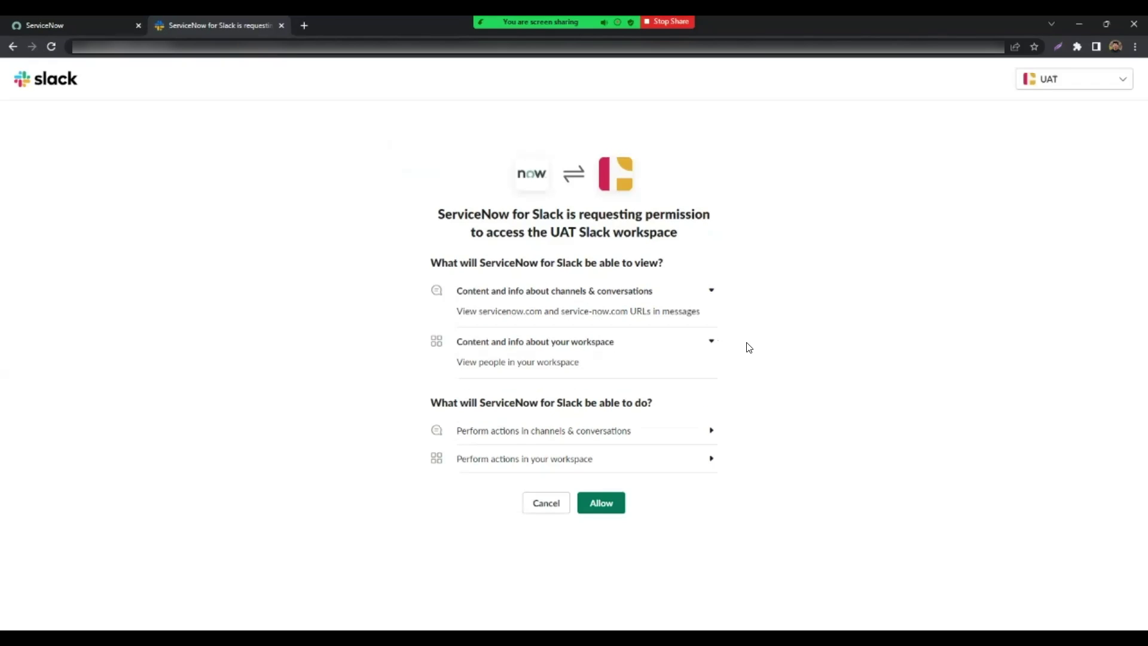
{"action": "left_click", "coordinate": [711, 431]}
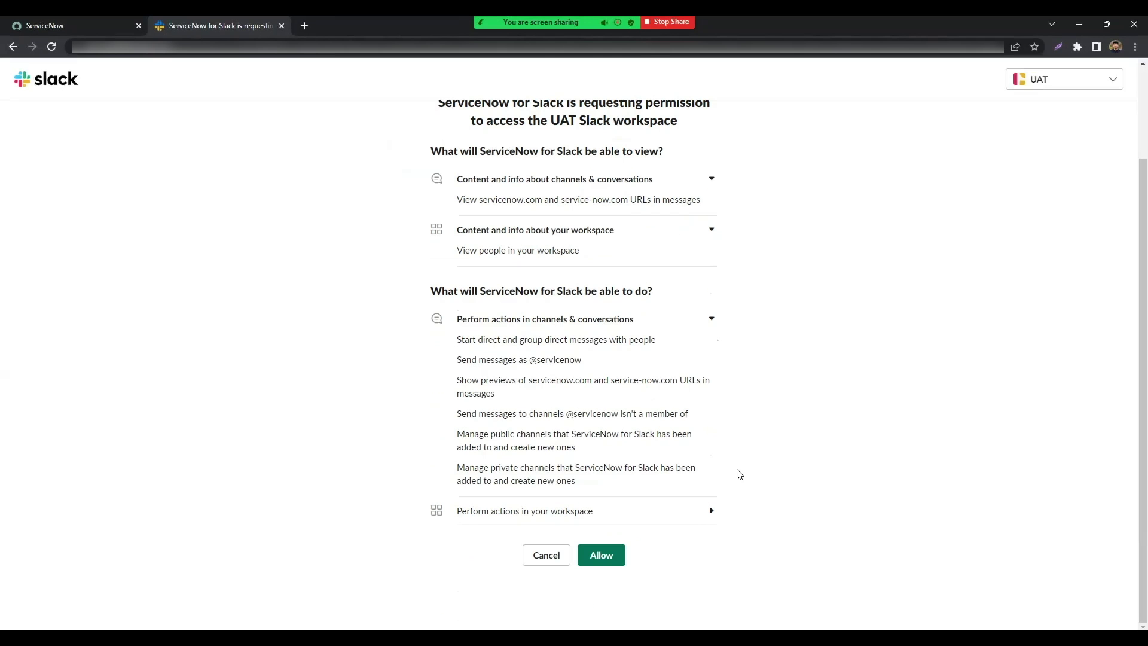
{"action": "left_click", "coordinate": [712, 513]}
{"action": "left_click", "coordinate": [600, 546]}
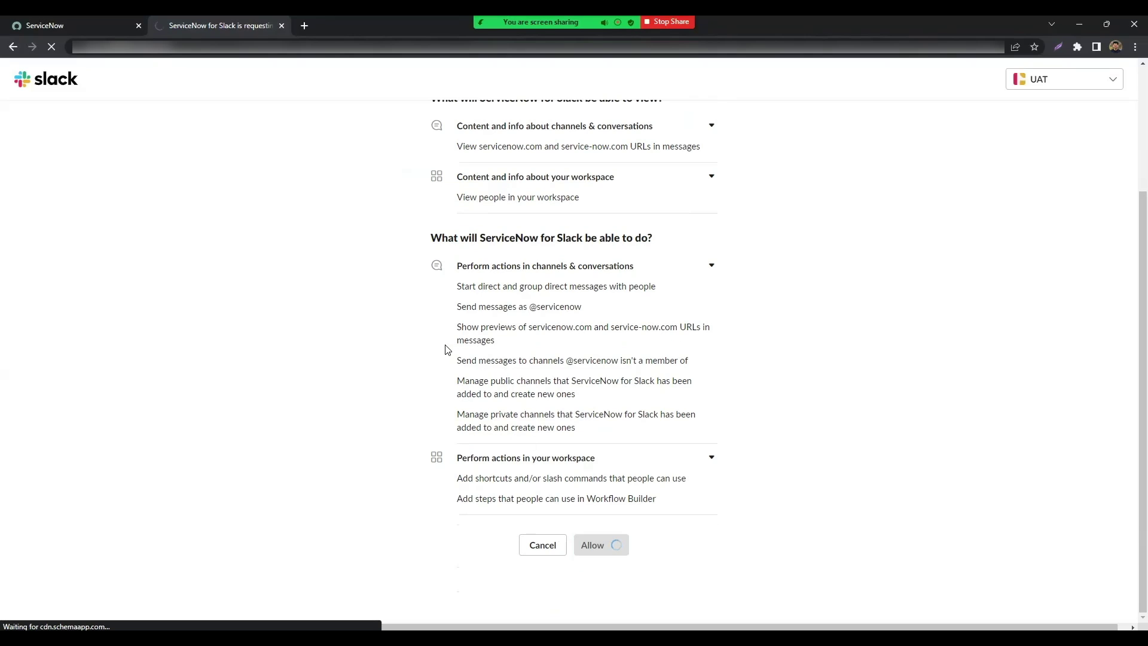
{"action": "left_click", "coordinate": [648, 149]}
{"action": "left_click", "coordinate": [171, 266]}
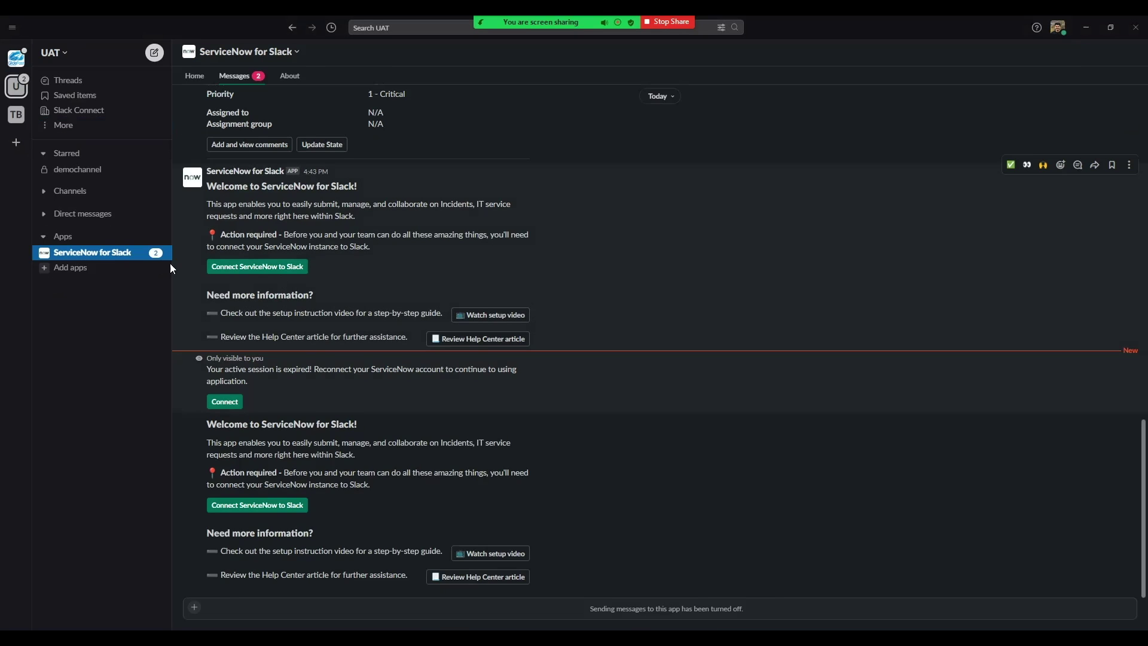
Step: Copy the redirect and logo URLs from the app's Home tab setup instructions, then minimize Slack
{"action": "left_click", "coordinate": [194, 76]}
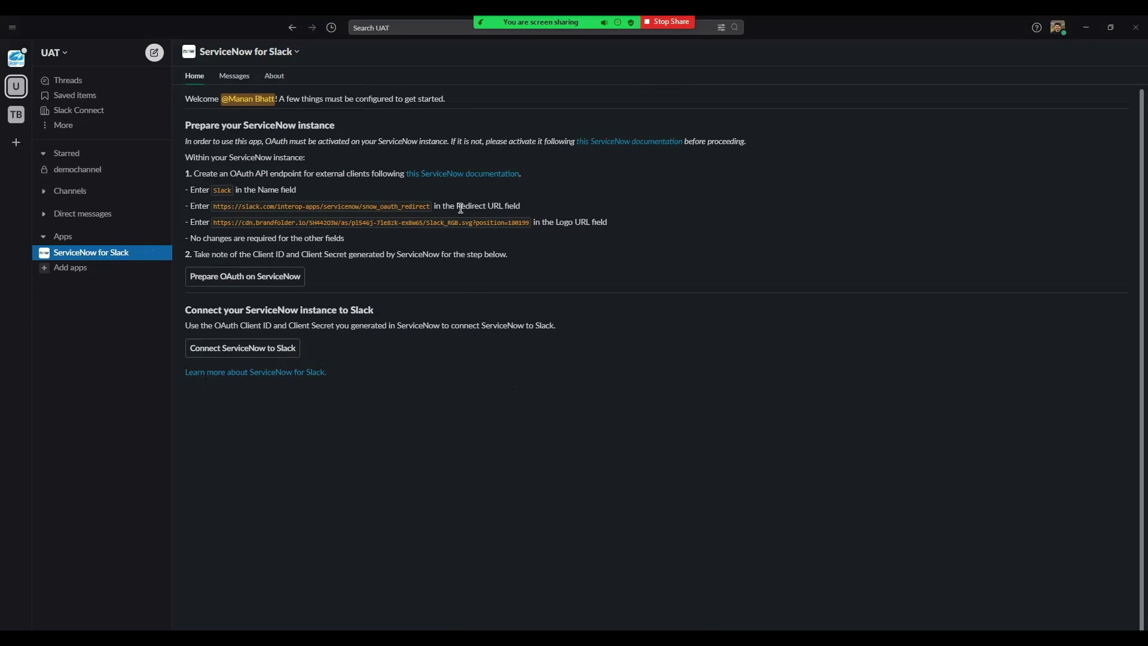
{"action": "left_click_drag", "start_coordinate": [432, 207], "coordinate": [213, 208]}
{"action": "key", "text": "ctrl+c"}
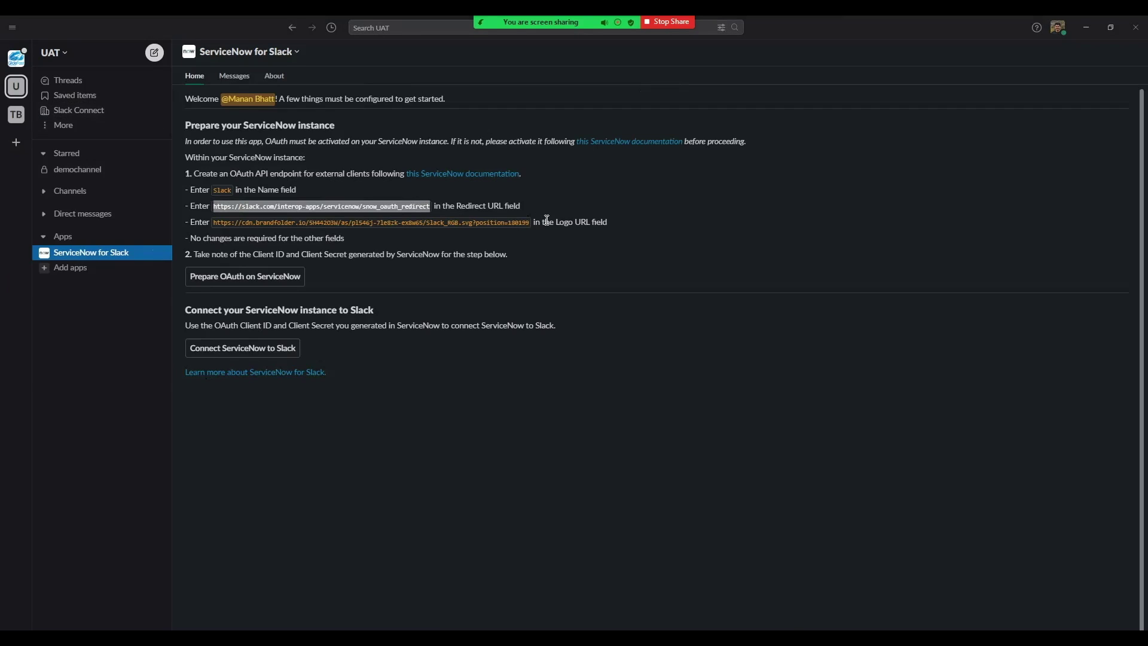
{"action": "left_click_drag", "start_coordinate": [530, 222], "coordinate": [215, 223]}
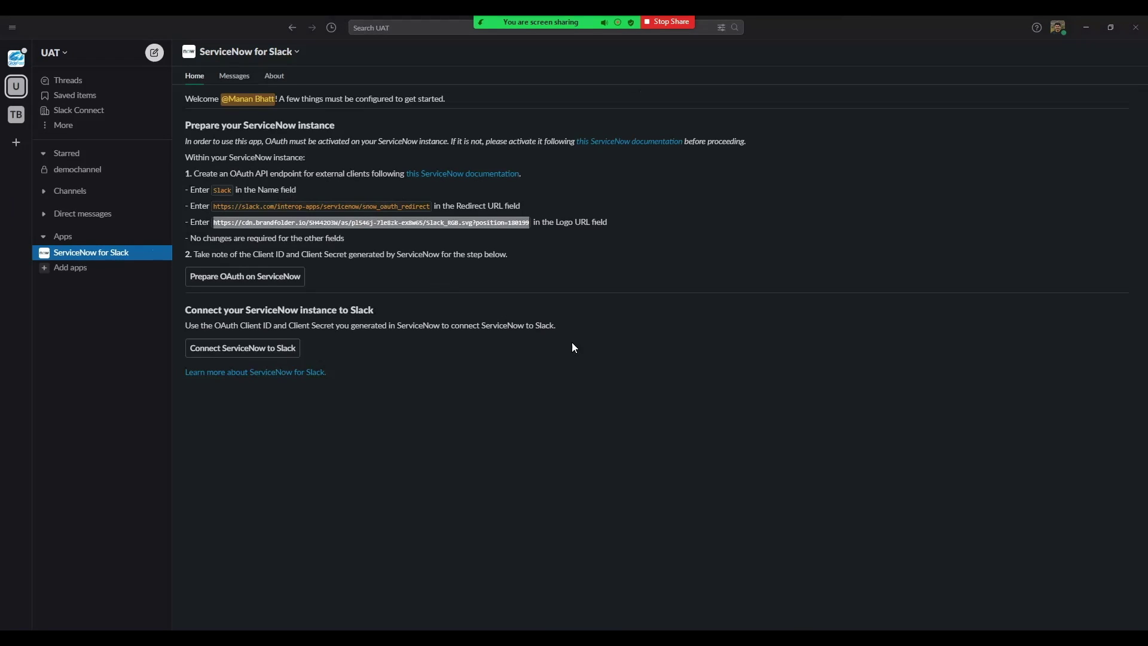
{"action": "left_click", "coordinate": [1038, 152]}
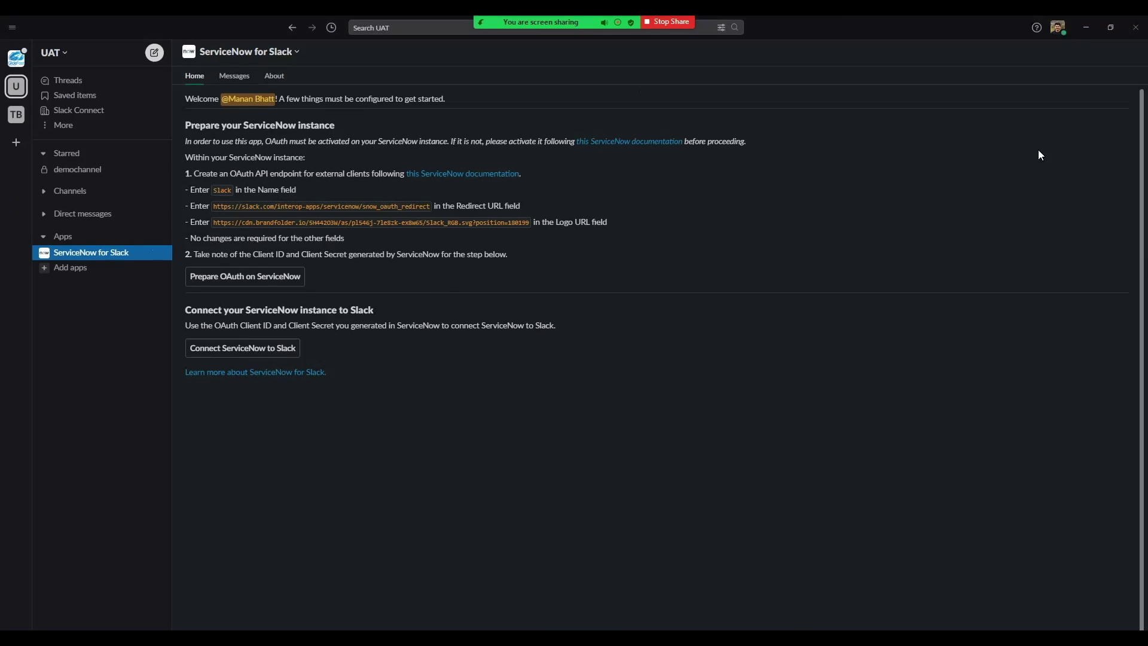
{"action": "left_click", "coordinate": [1084, 28]}
Step: Start a new System OAuth Application Registry entry as an OAuth API endpoint for external clients
{"action": "left_click", "coordinate": [68, 31]}
{"action": "left_click", "coordinate": [281, 26]}
{"action": "left_click", "coordinate": [72, 73]}
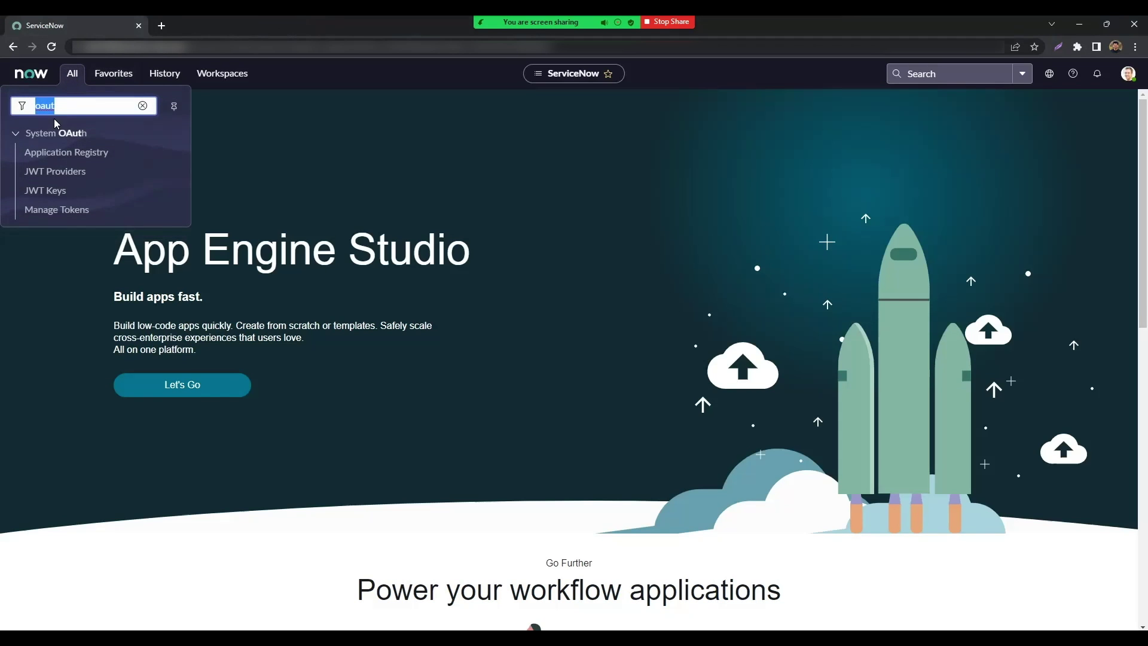
{"action": "left_click", "coordinate": [59, 157]}
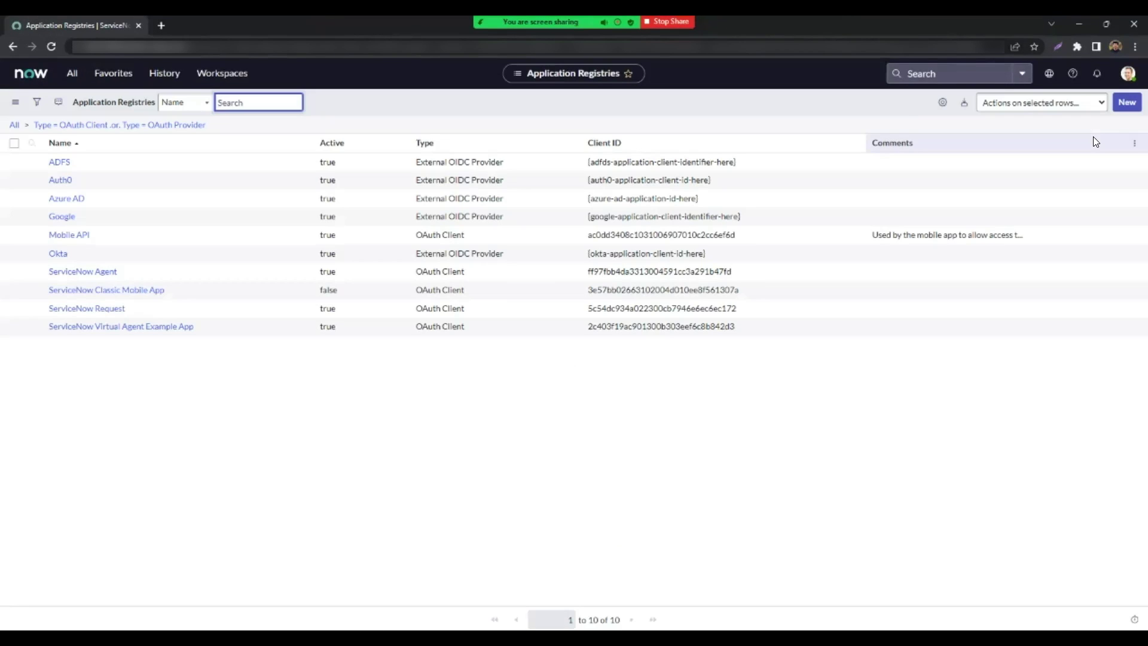
{"action": "left_click", "coordinate": [1117, 103]}
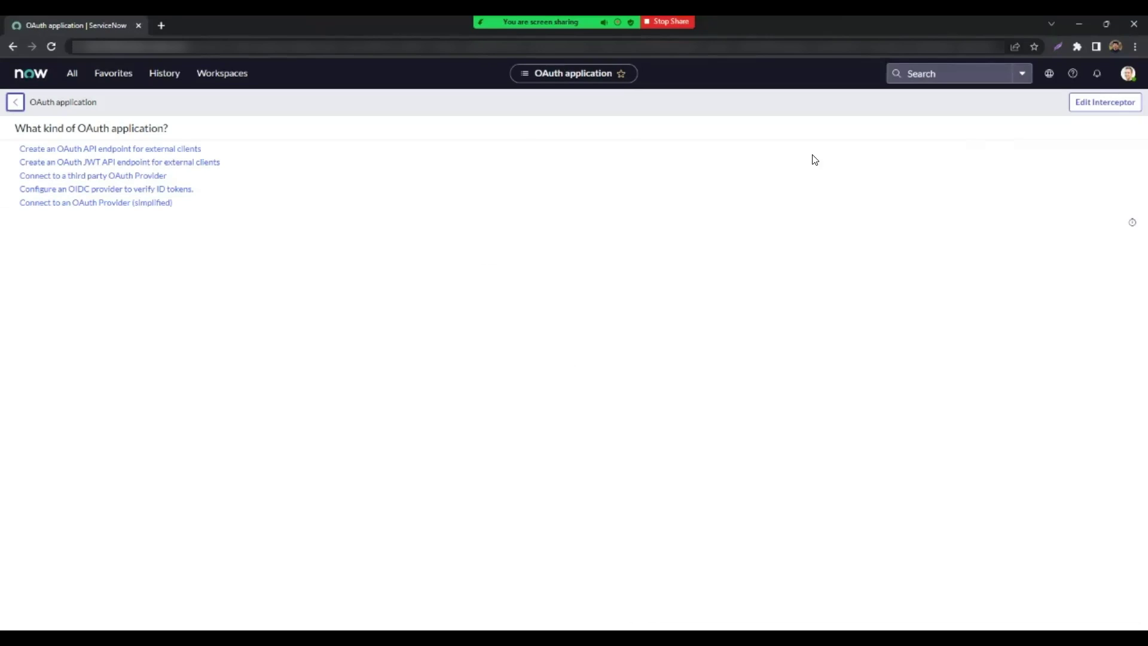
{"action": "left_click", "coordinate": [85, 155]}
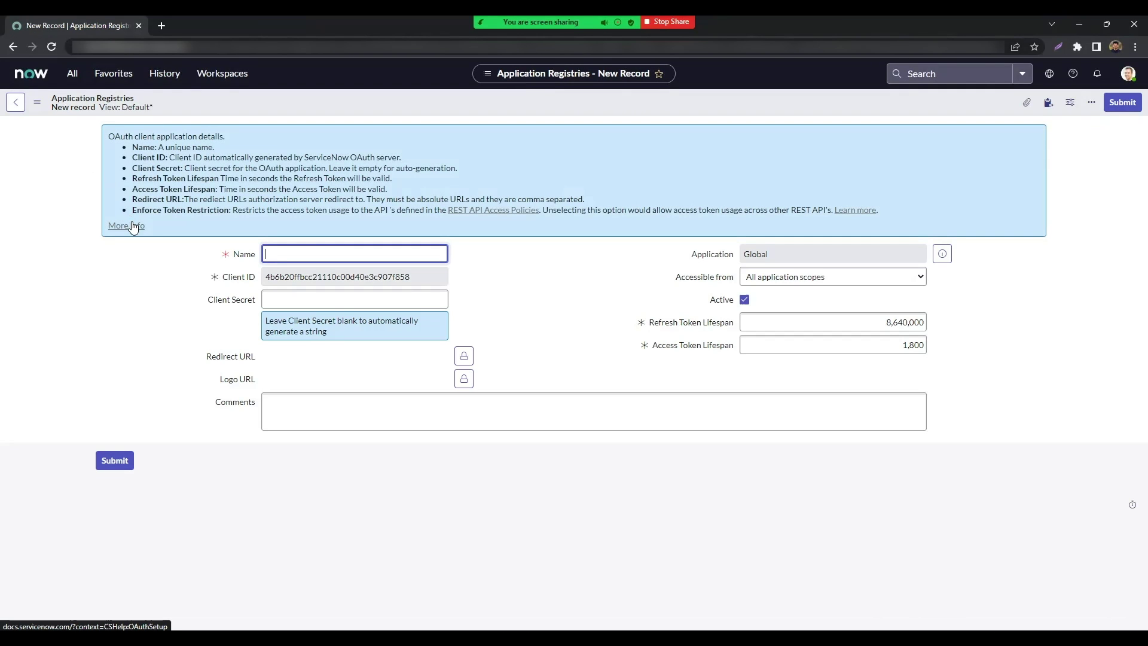
Step: Name the endpoint 'Slack for ServiceNow' and paste Slack's redirect URL into Redirect URL
{"action": "type", "text": "Slack for ServiceNw"}
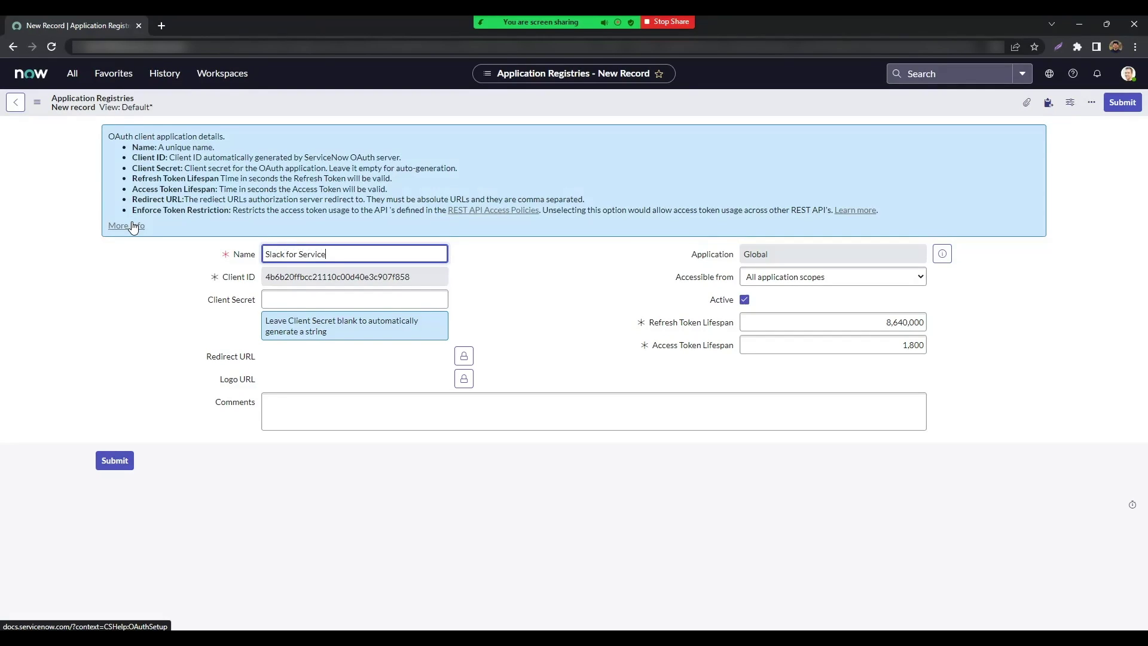
{"action": "key", "text": "BackSpace"}
{"action": "type", "text": "ow"}
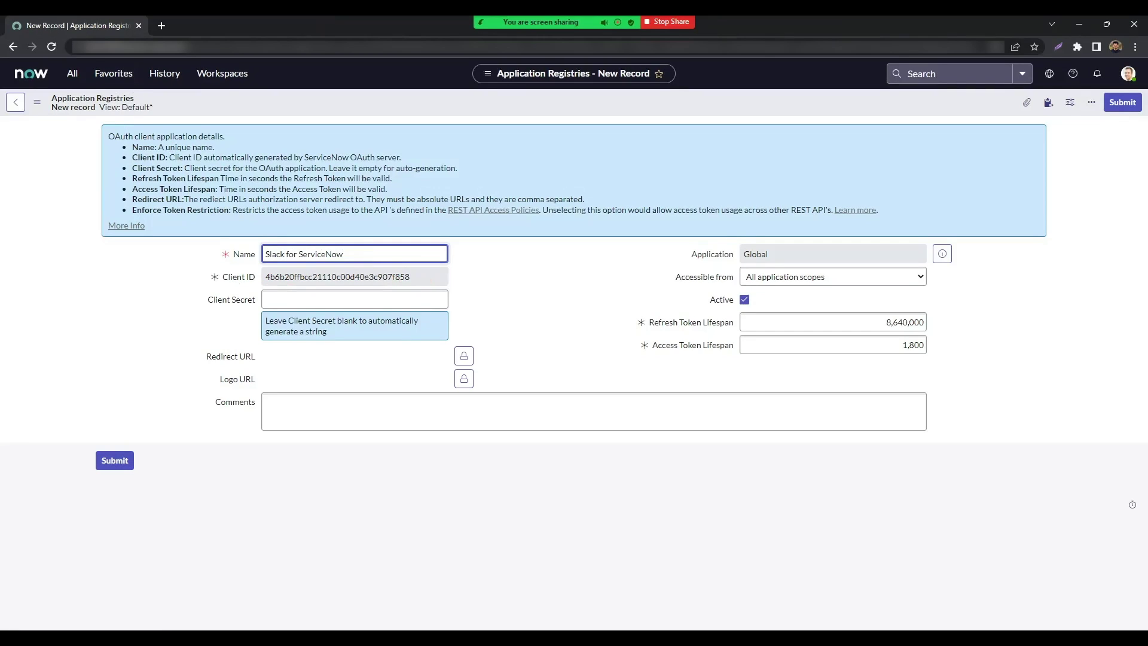
{"action": "key", "text": "alt+Tab"}
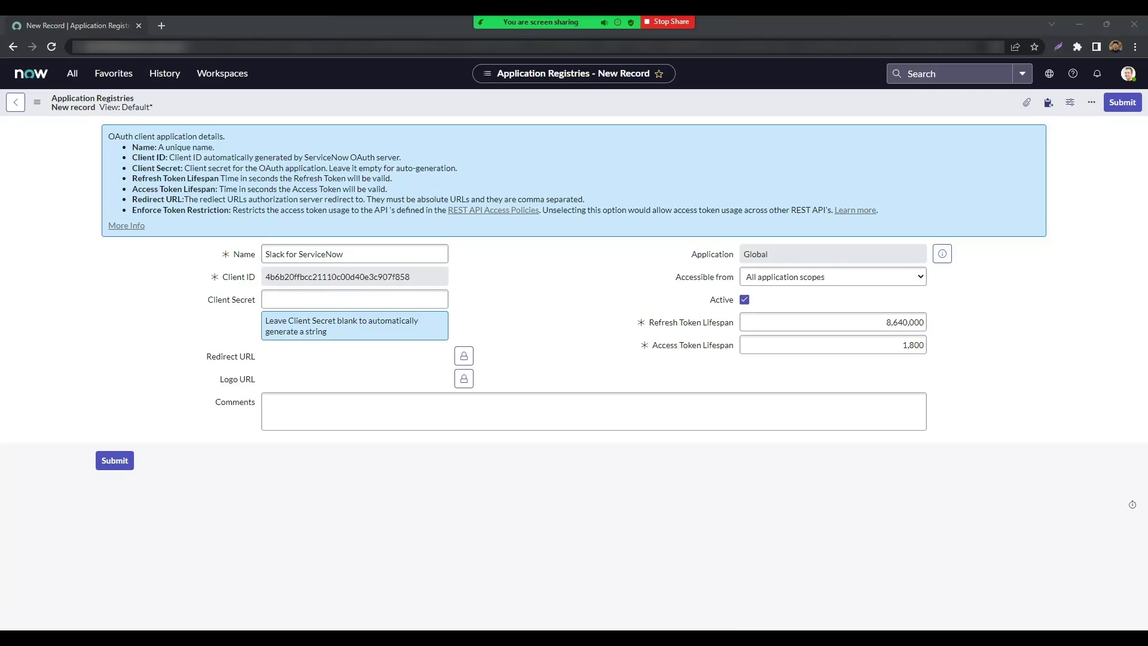
{"action": "left_click", "coordinate": [463, 355]}
{"action": "key", "text": "ctrl+v"}
{"action": "left_click", "coordinate": [464, 356]}
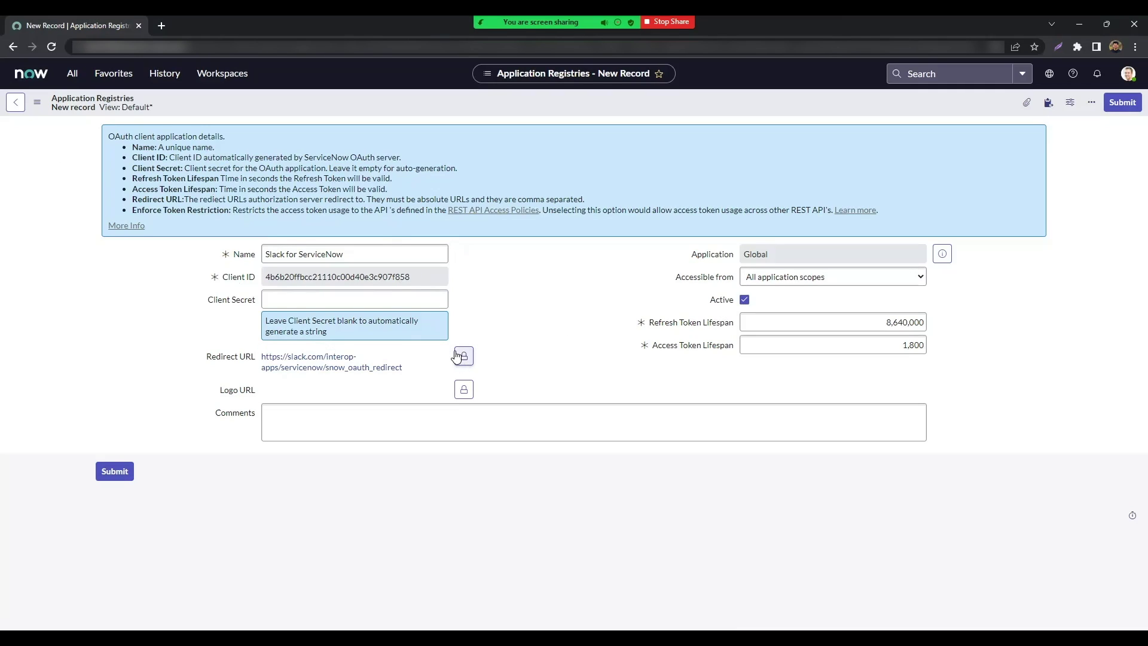
Step: Paste Slack's logo URL into Logo URL, save the record, and select the generated Client ID
{"action": "key", "text": "alt+Tab"}
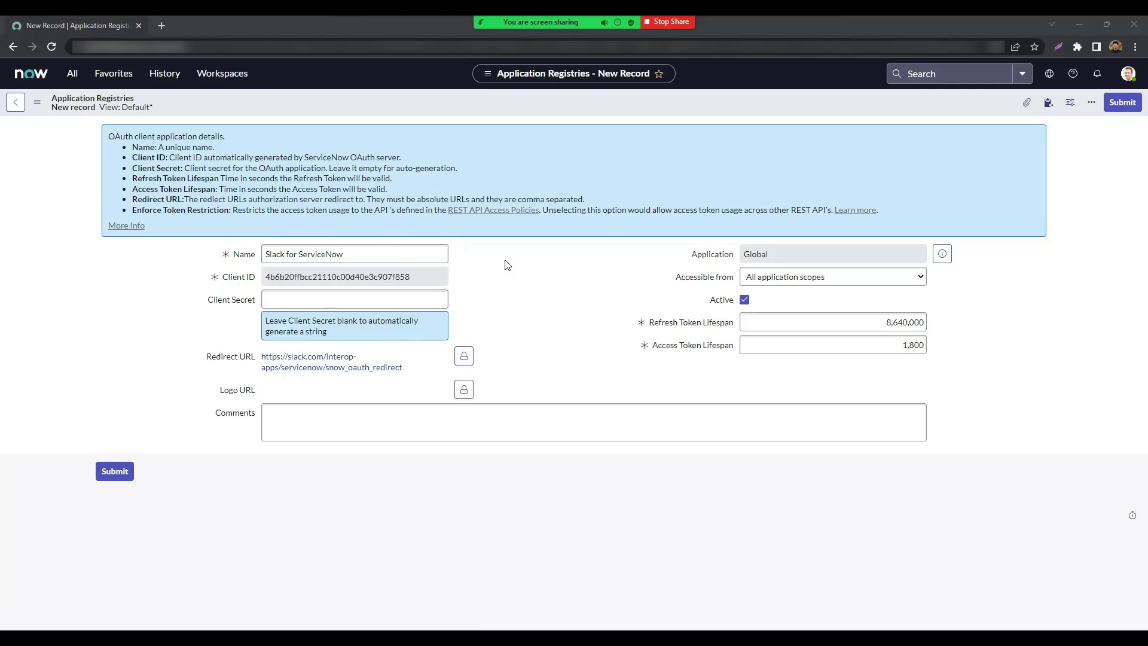
{"action": "left_click", "coordinate": [465, 391]}
{"action": "type", "text": "https://cdn.brandfolder.io/5H442O3W/as/pl546j-7le8zk-ex8w65/Slack_RGB.svg?position=180199"}
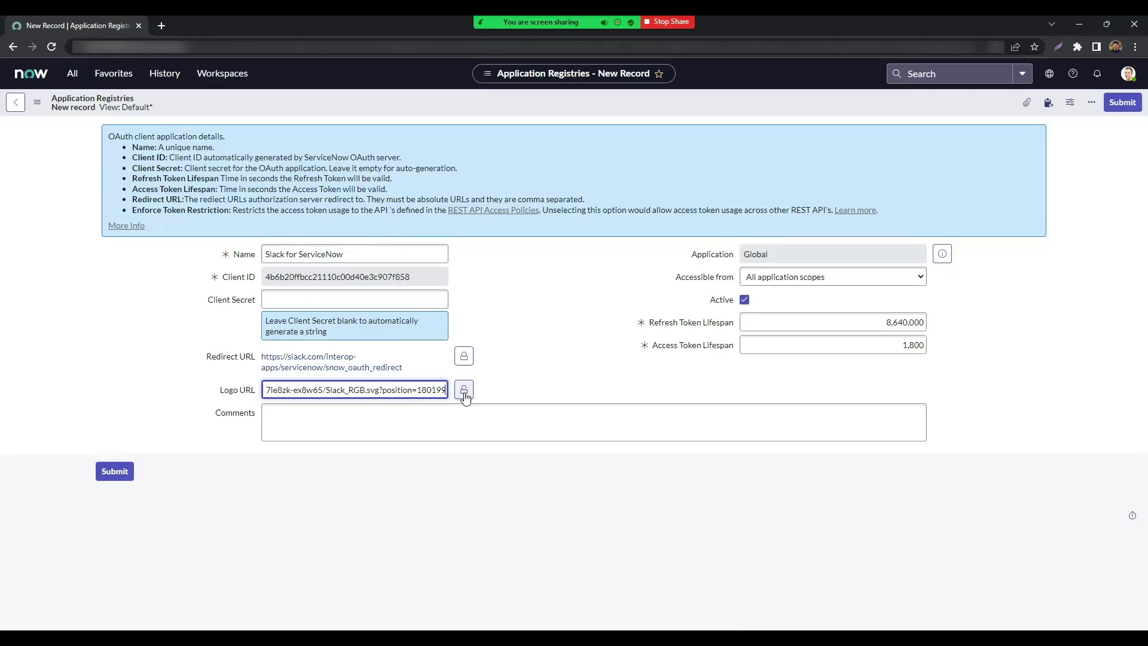
{"action": "left_click", "coordinate": [464, 389]}
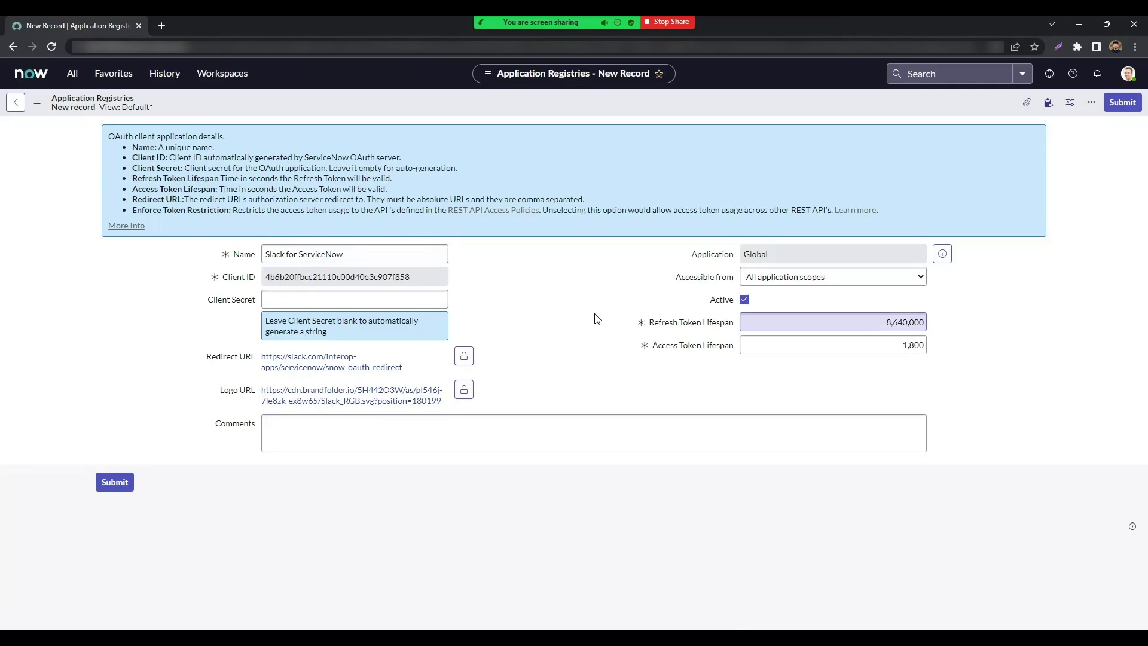
{"action": "right_click", "coordinate": [548, 103]}
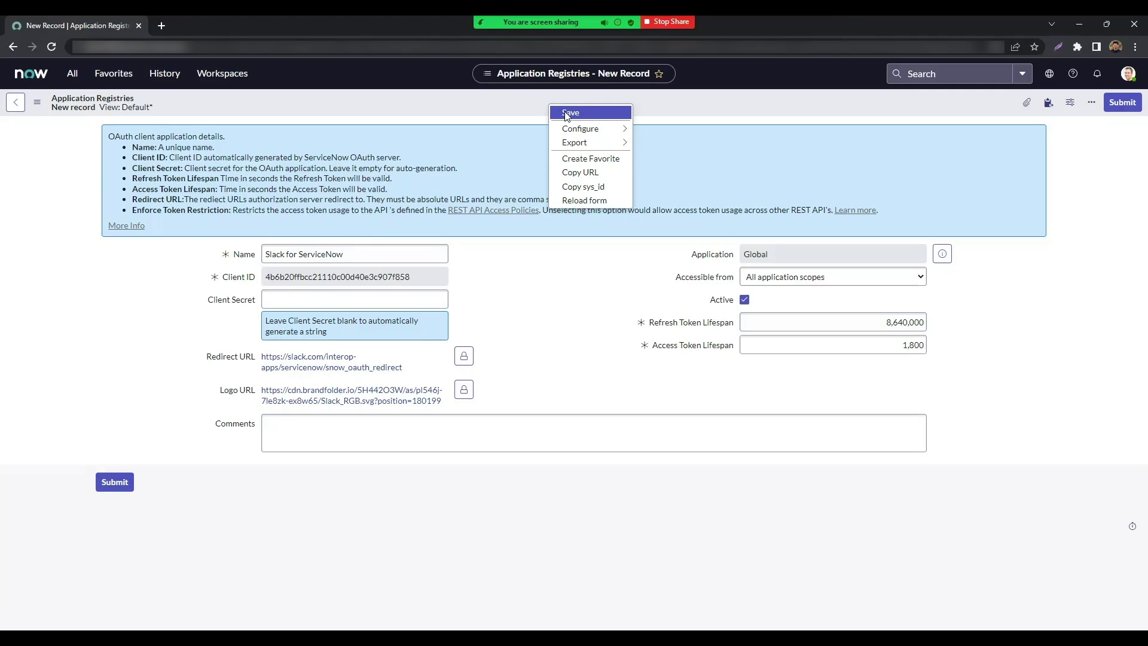
{"action": "left_click", "coordinate": [570, 113]}
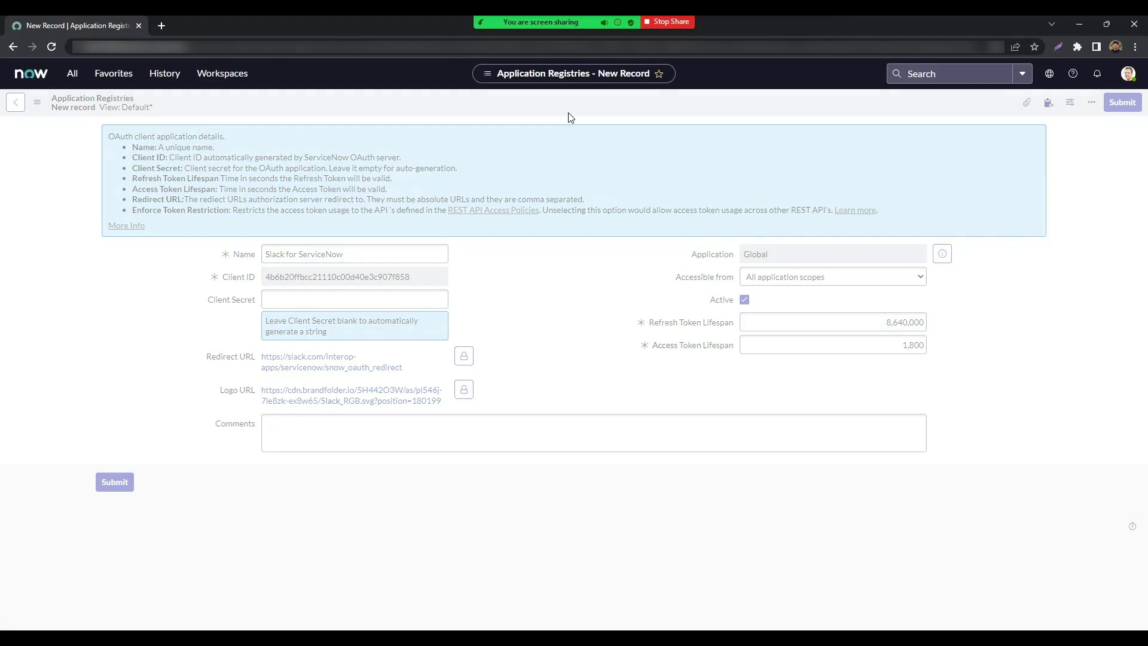
{"action": "double_click", "coordinate": [379, 277]}
{"action": "key", "text": "ctrl+c"}
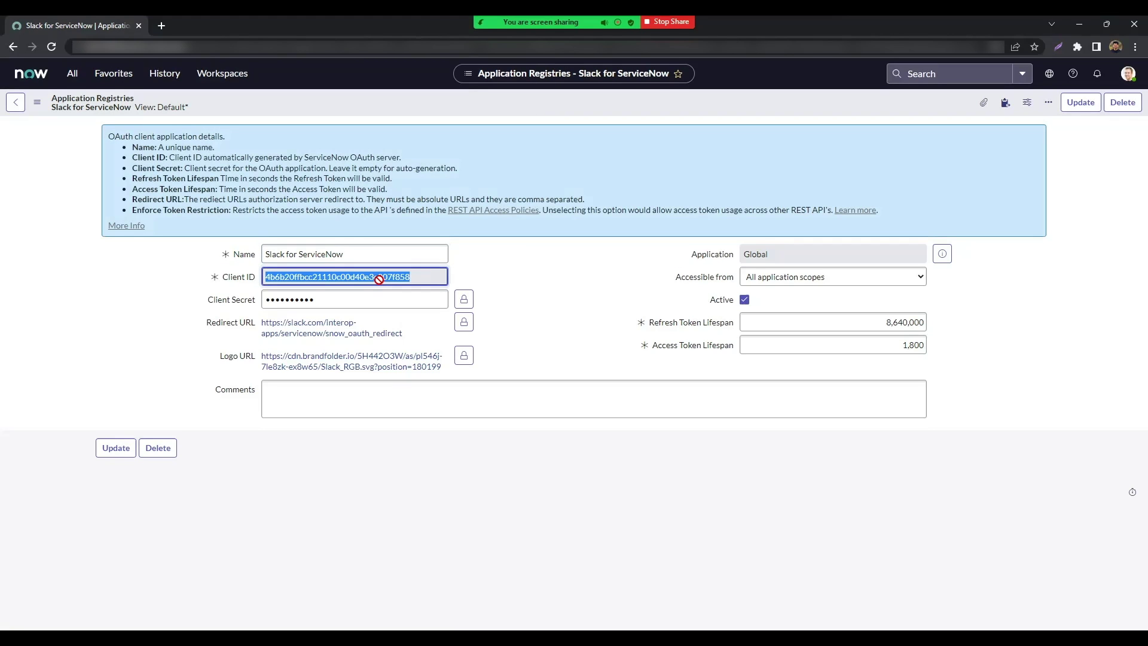
Step: Reveal and copy the registry's client secret, mask it again, and switch back to Slack
{"action": "key", "text": "alt+Tab"}
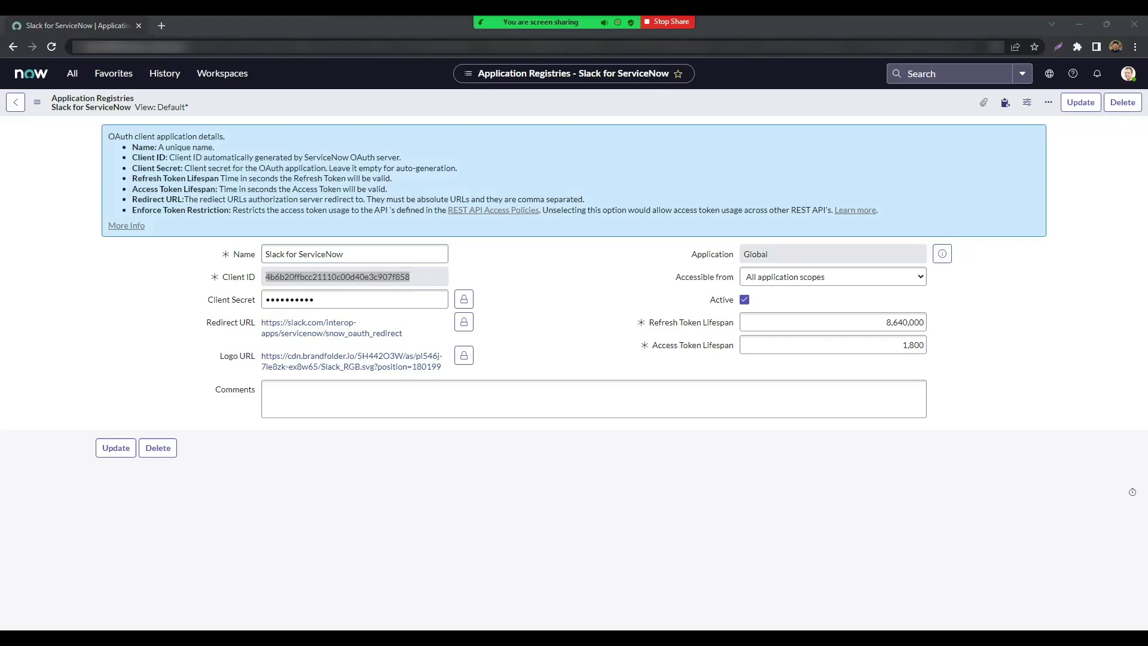
{"action": "left_click", "coordinate": [331, 299]}
{"action": "key", "text": "ctrl+a"}
{"action": "key", "text": "alt+Tab"}
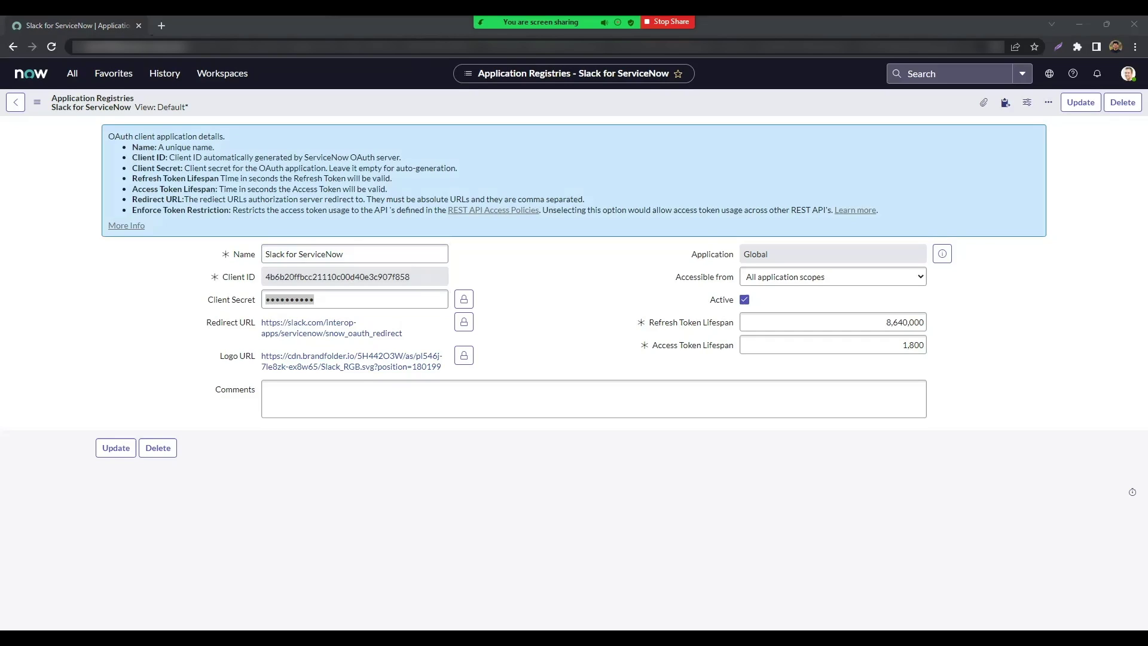
{"action": "key", "text": "alt+Tab"}
{"action": "left_click", "coordinate": [464, 299]}
{"action": "left_click_drag", "start_coordinate": [309, 321], "coordinate": [258, 321]}
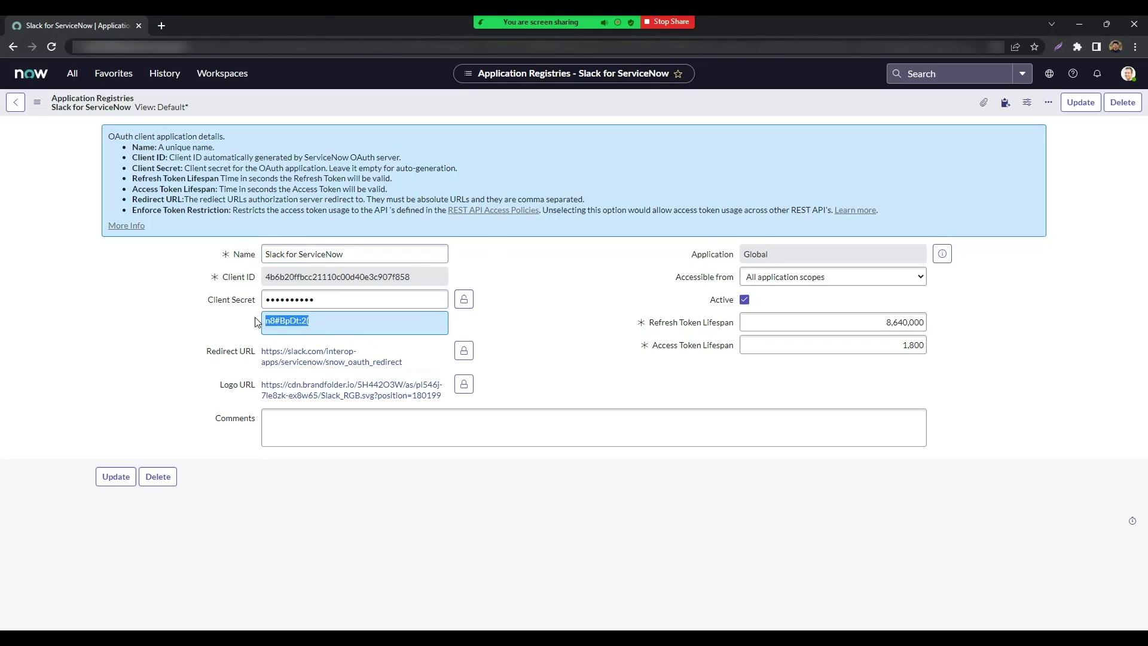
{"action": "left_click", "coordinate": [464, 299]}
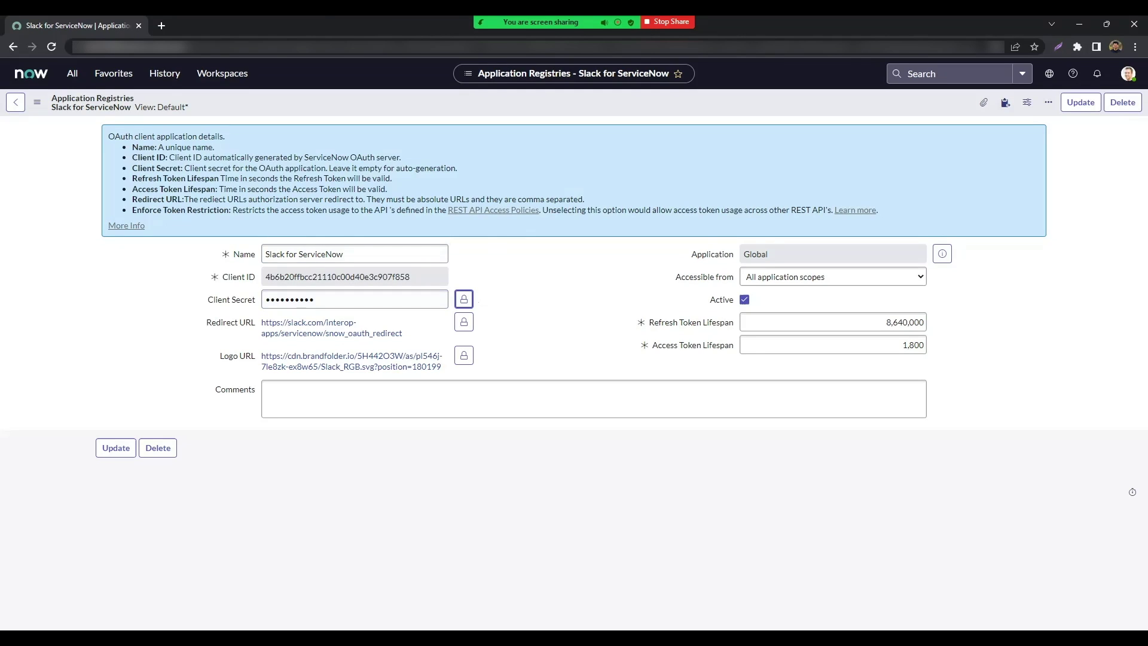
{"action": "key", "text": "alt+Tab"}
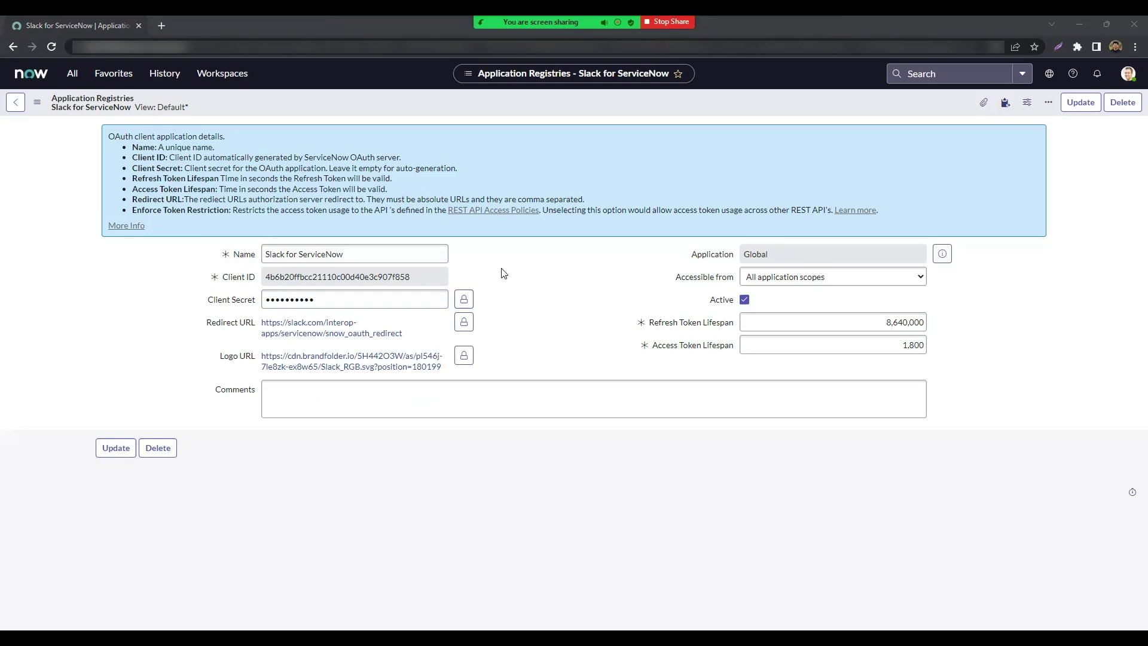
{"action": "left_click", "coordinate": [525, 298]}
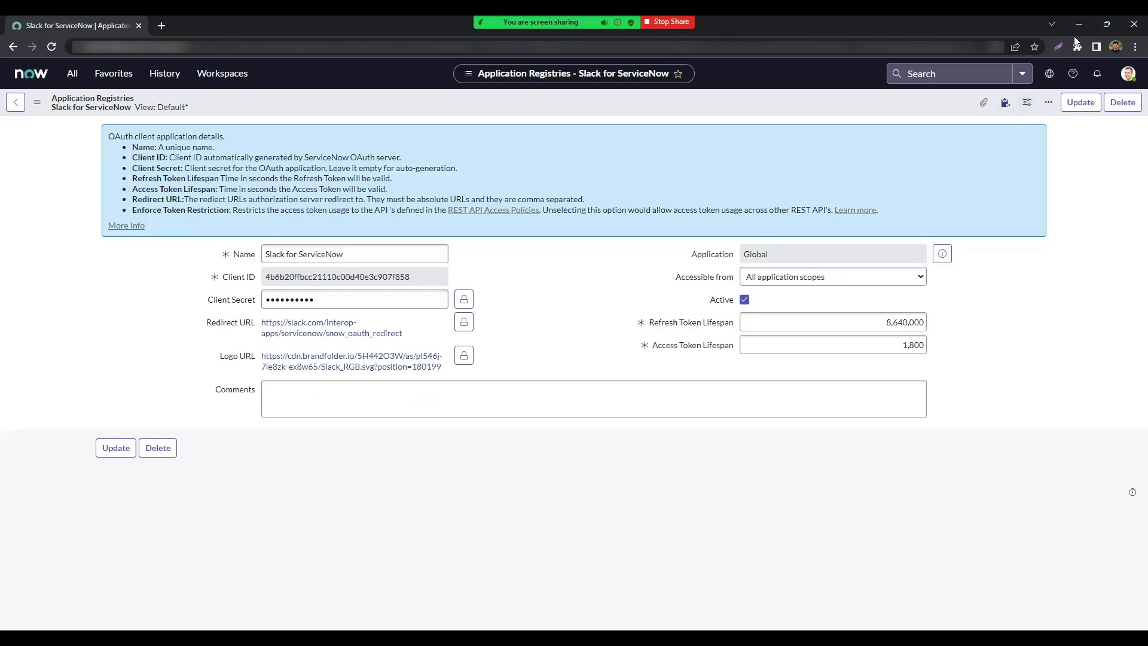
{"action": "key", "text": "alt+Tab"}
{"action": "left_click", "coordinate": [242, 348]}
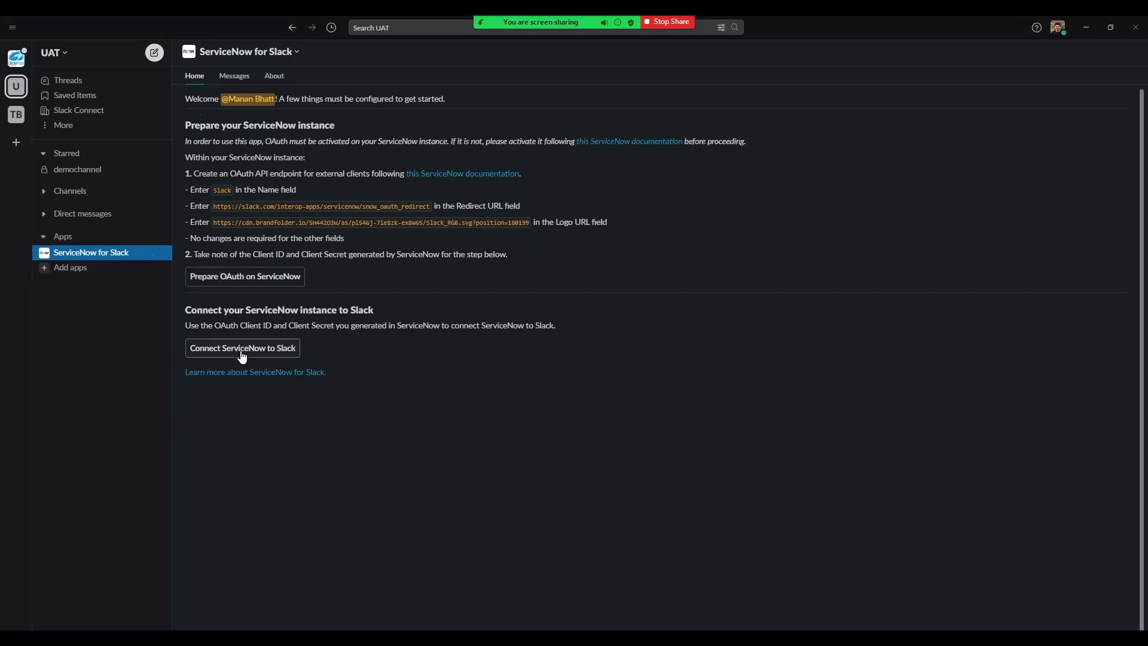
{"action": "key", "text": "alt+Tab"}
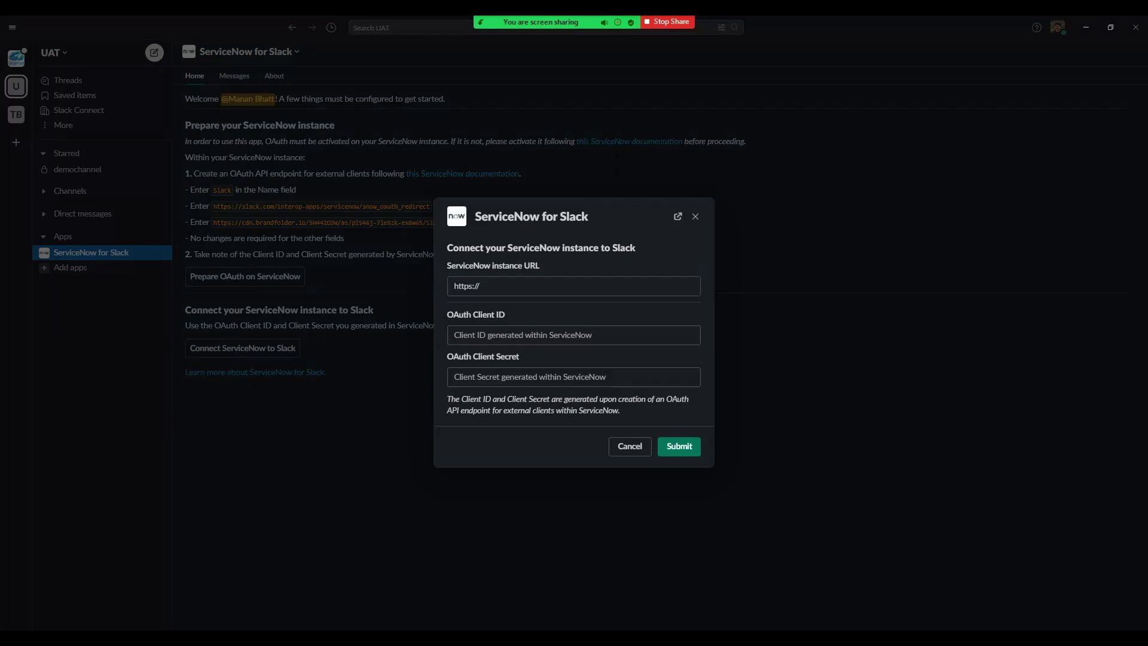
{"action": "left_click", "coordinate": [492, 287]}
{"action": "key", "text": "ctrl+a"}
{"action": "type", "text": "https://dev57020.service-now.com/"}
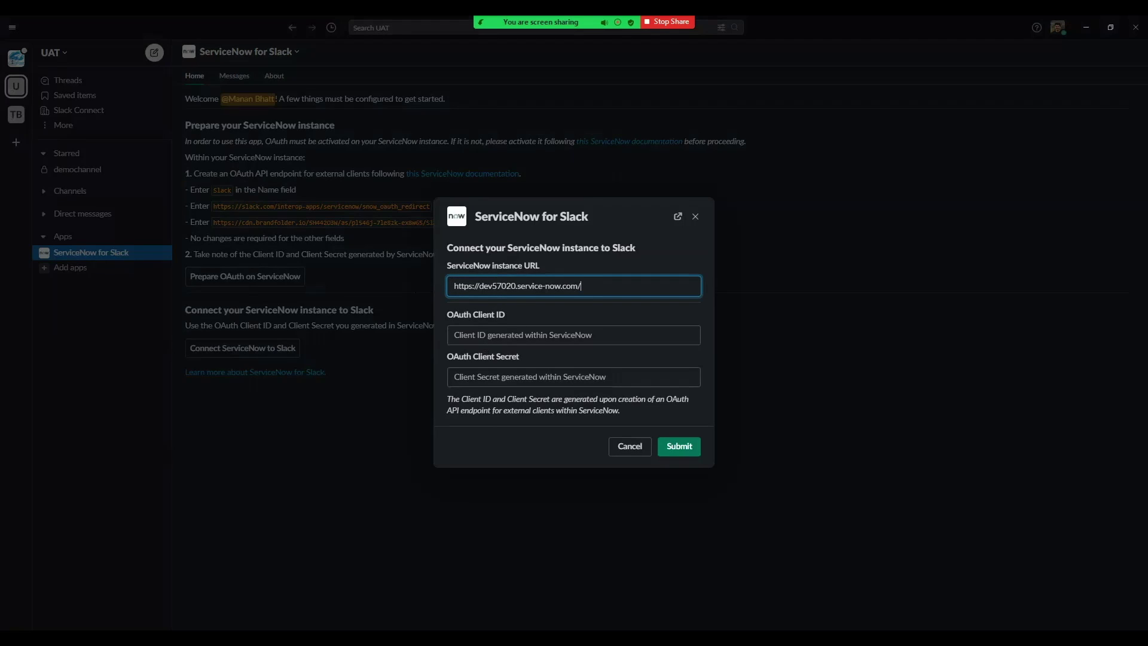
{"action": "key", "text": "alt+Tab"}
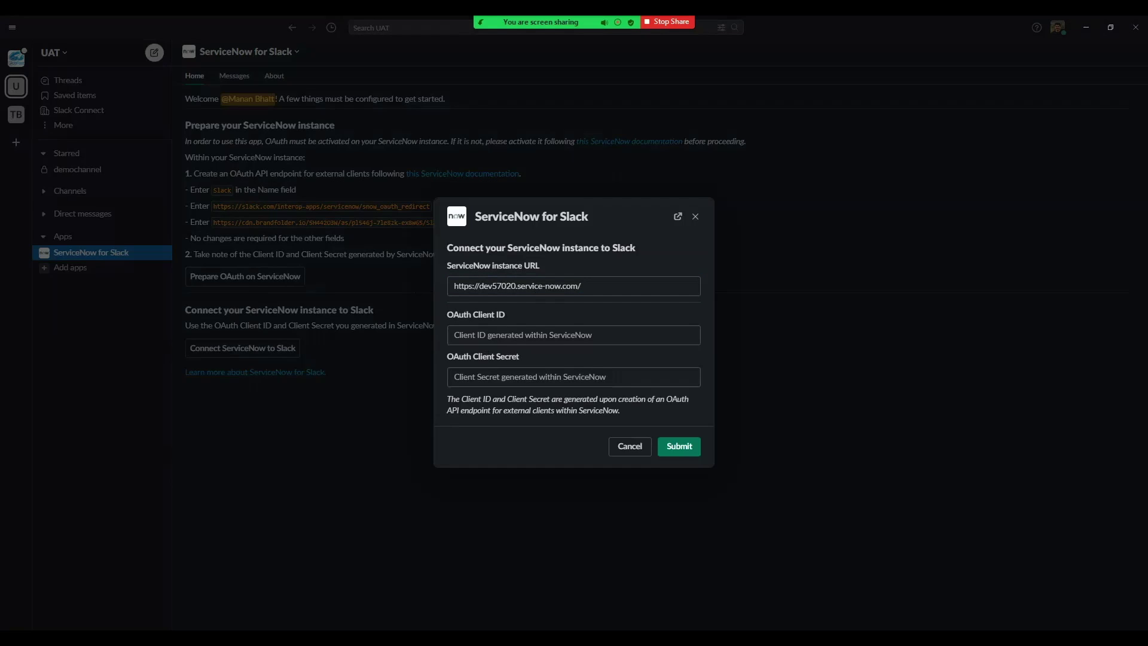
{"action": "left_click", "coordinate": [536, 335]}
{"action": "key", "text": "ctrl+v"}
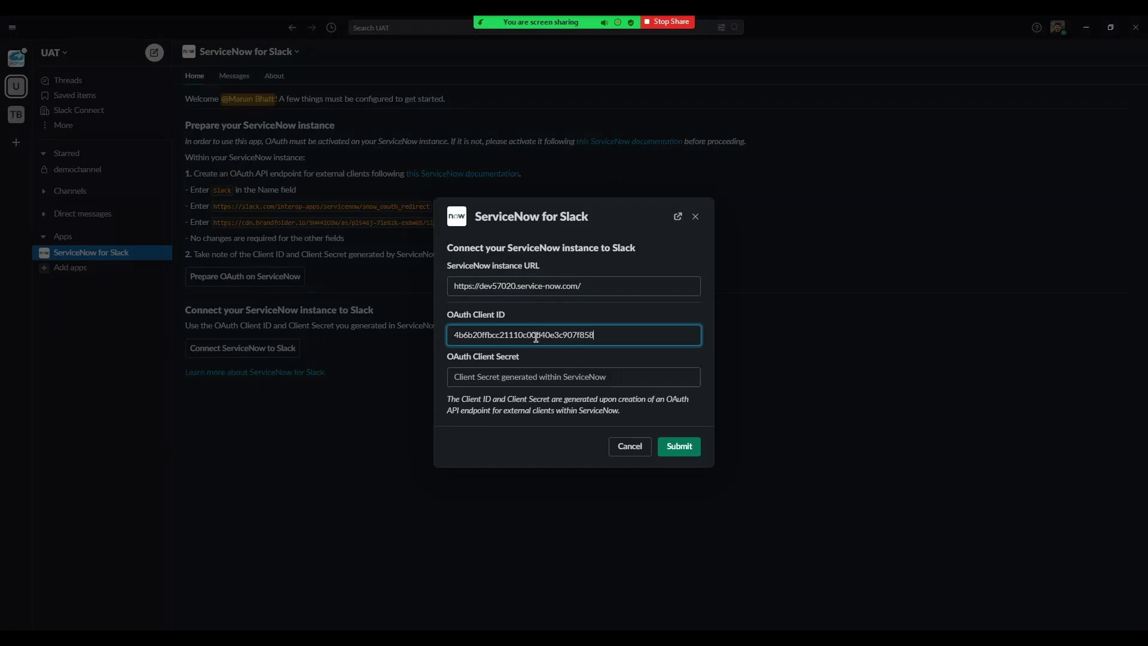
{"action": "key", "text": "alt+Tab"}
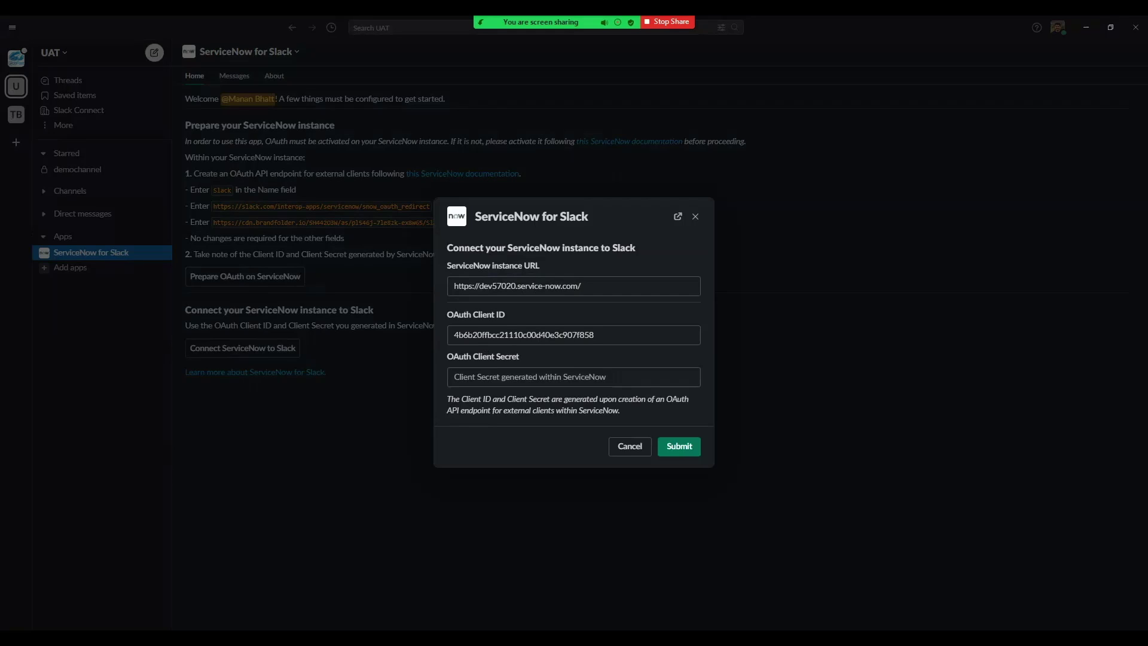
{"action": "left_click", "coordinate": [532, 375]}
{"action": "key", "text": "ctrl+v"}
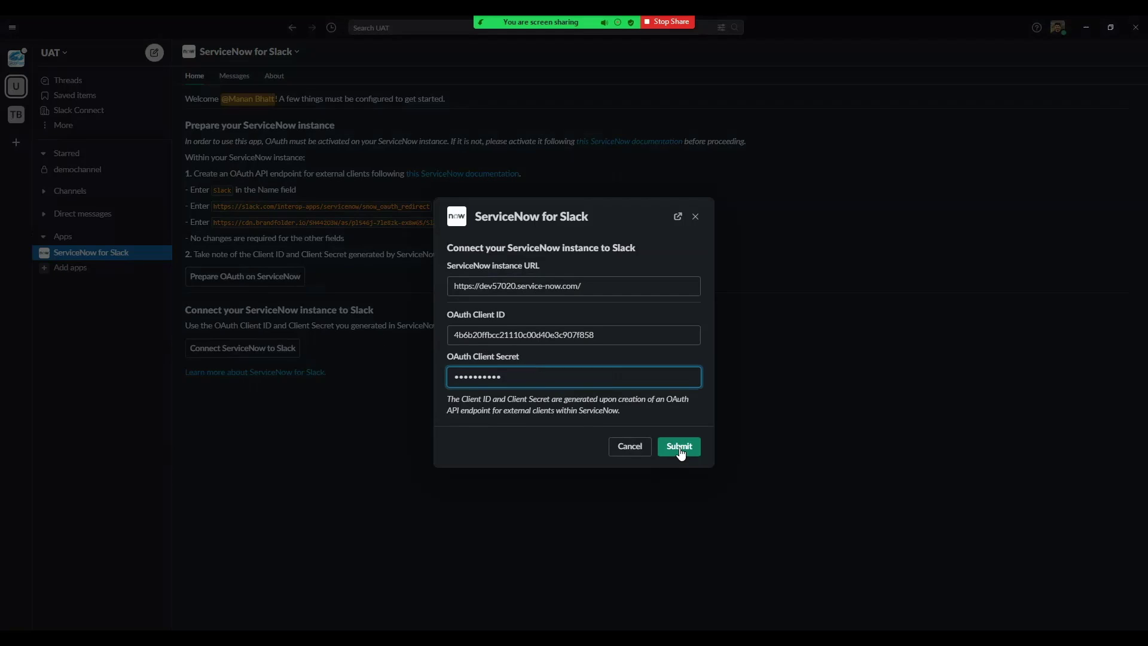
{"action": "left_click", "coordinate": [680, 447]}
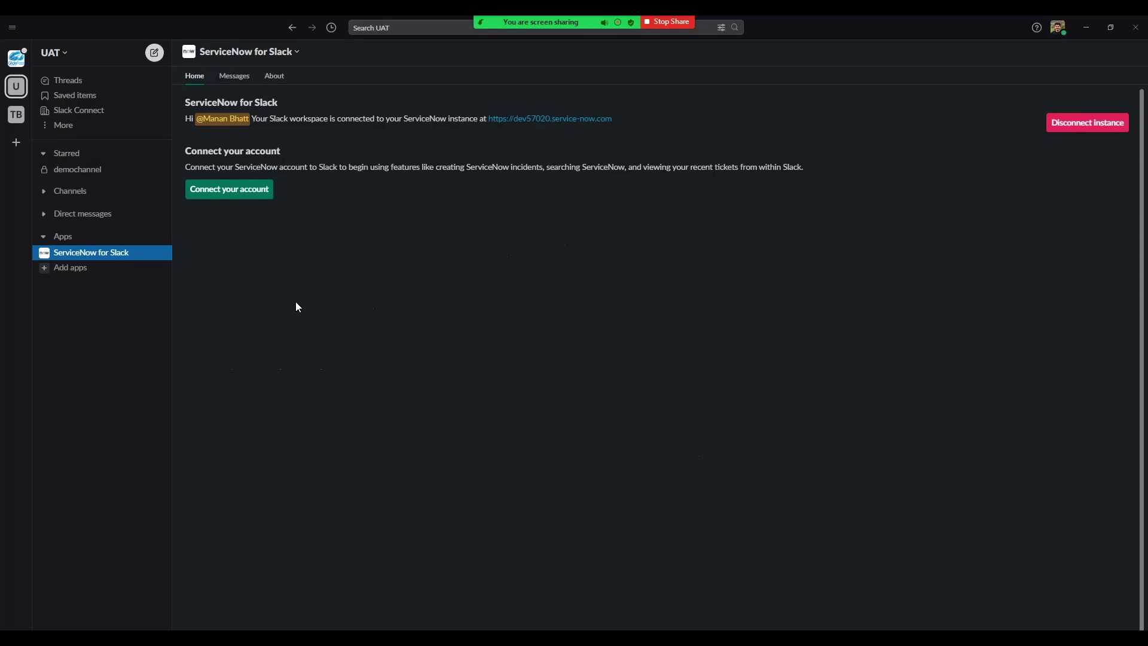
Step: Connect the ServiceNow account by allowing access on the consent page and redirecting to Slack
{"action": "left_click", "coordinate": [228, 193]}
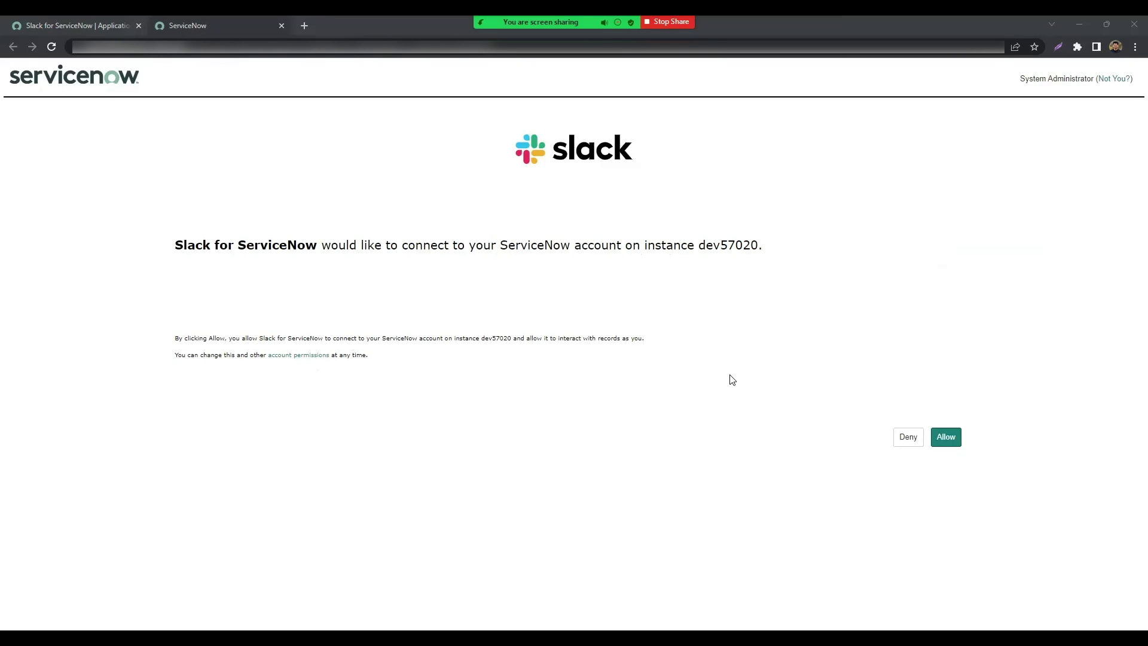
{"action": "left_click", "coordinate": [948, 440]}
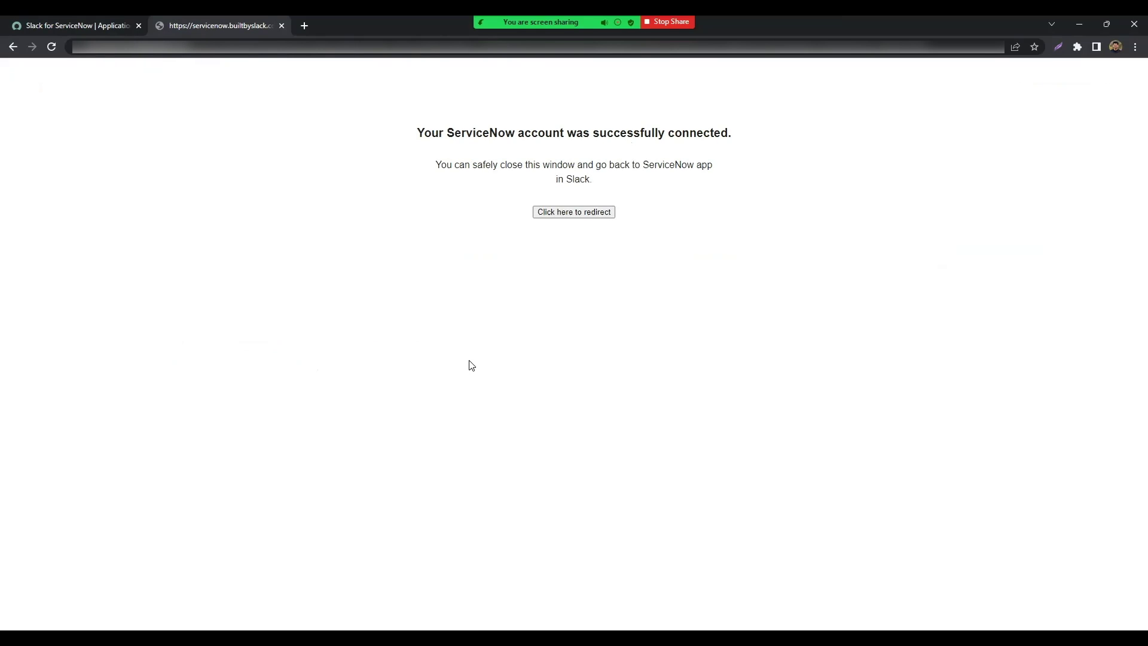
{"action": "left_click", "coordinate": [582, 219]}
Step: In demochannel, start the Create an Incident form with the /crea command
{"action": "left_click", "coordinate": [658, 151]}
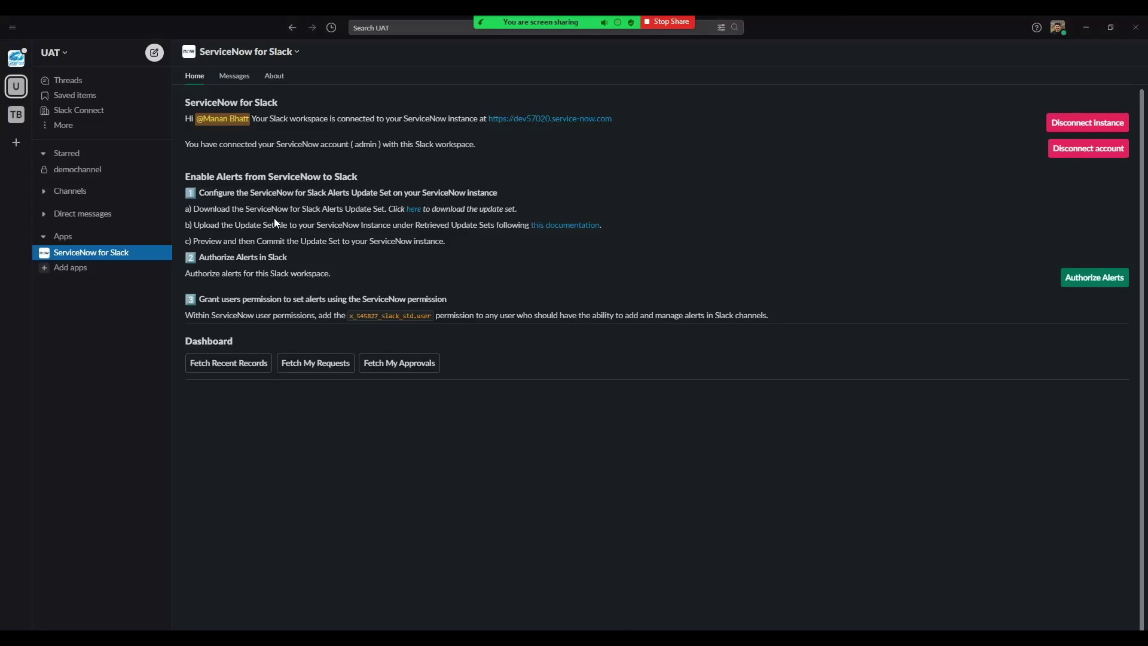
{"action": "left_click", "coordinate": [85, 173]}
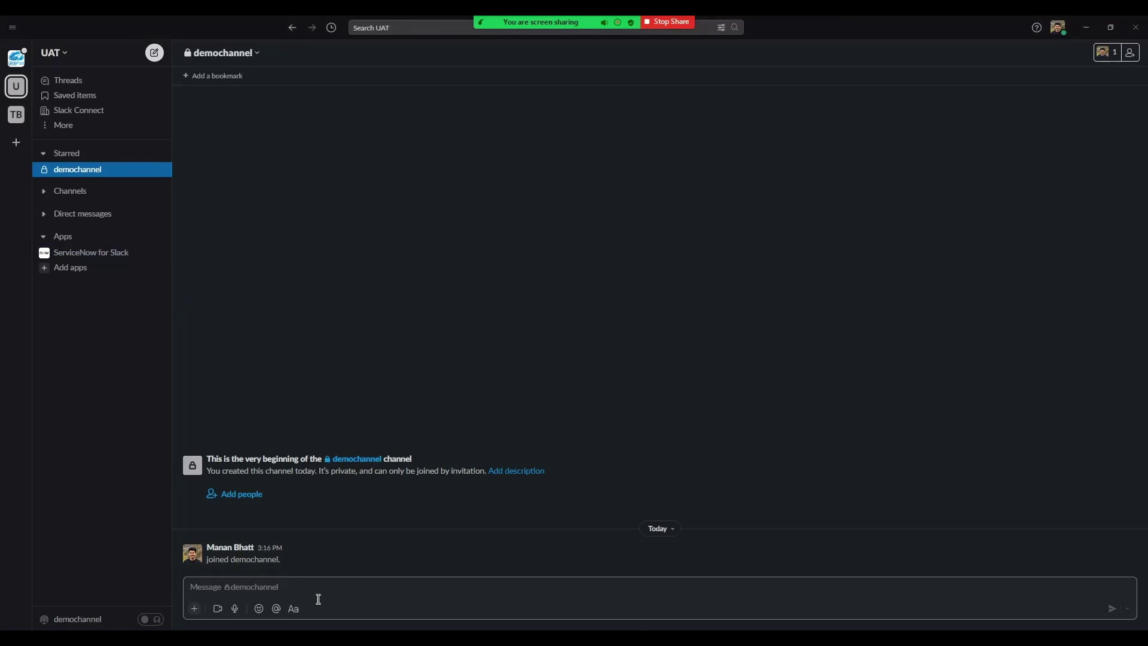
{"action": "type", "text": "/crea"}
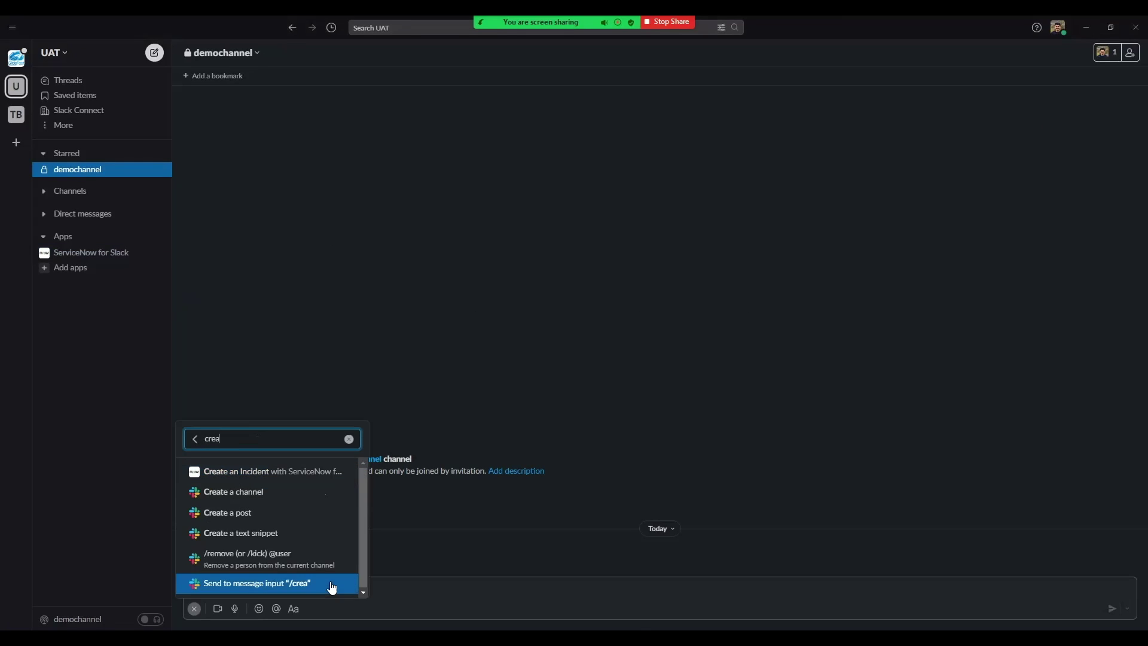
{"action": "left_click", "coordinate": [296, 474]}
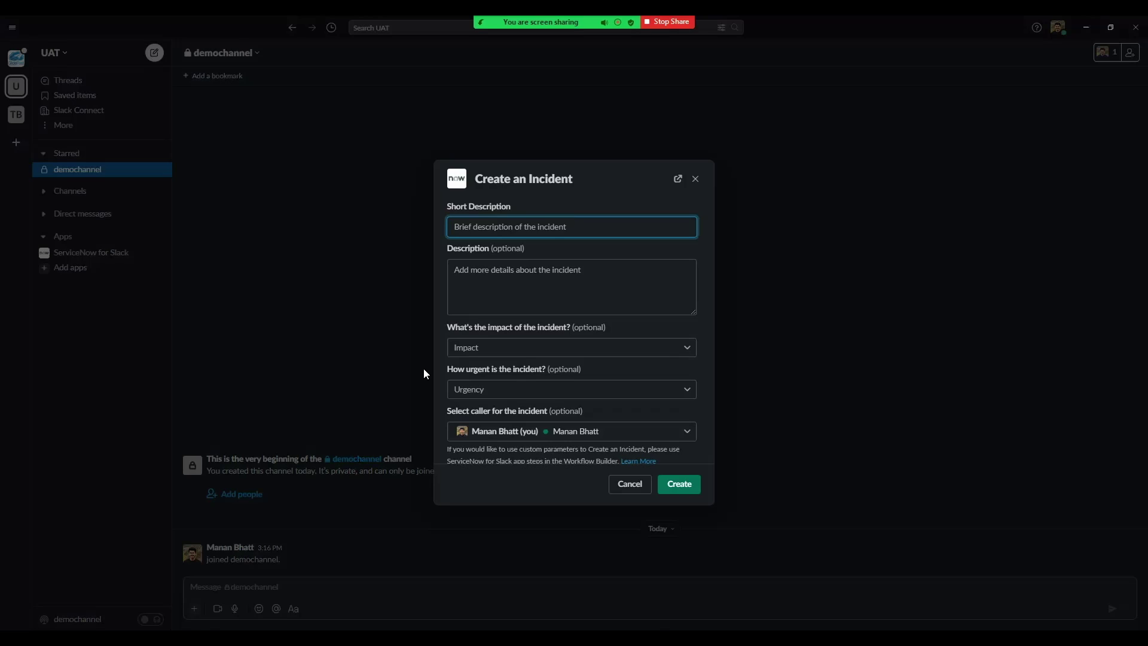
Step: Create incident 'Broken Laptop', description 'My Laptop is broken', impact and urgency 1 - High
{"action": "type", "text": "Broler"}
{"action": "key", "text": "BackSpace"}
{"action": "key", "text": "BackSpace"}
{"action": "key", "text": "BackSpace"}
{"action": "type", "text": "ken Laptop"}
{"action": "left_click", "coordinate": [506, 302]}
{"action": "type", "text": "My Laptop is brok"}
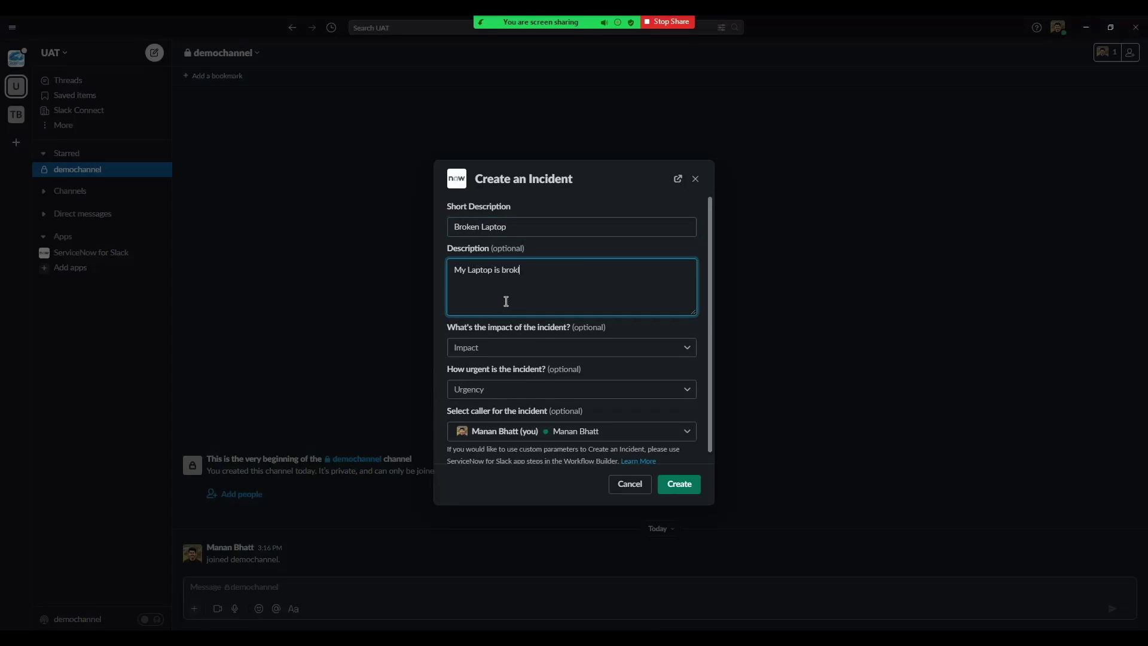
{"action": "type", "text": "en"}
{"action": "left_click", "coordinate": [510, 347]}
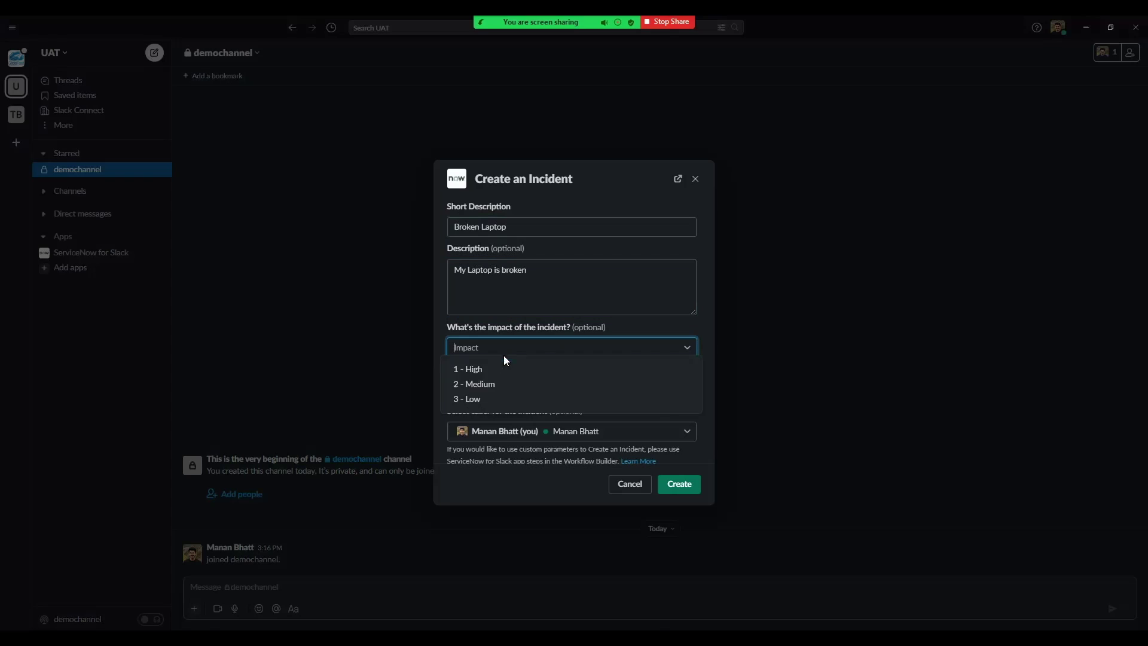
{"action": "left_click", "coordinate": [501, 374]}
{"action": "left_click", "coordinate": [493, 390]}
{"action": "left_click", "coordinate": [478, 411]}
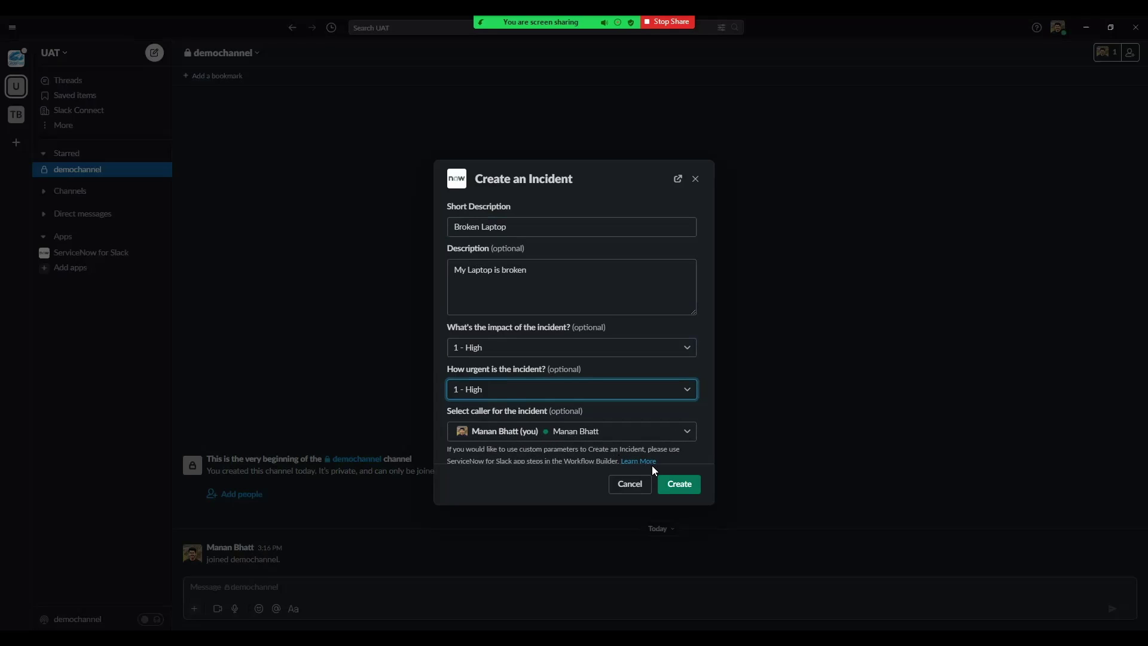
{"action": "left_click", "coordinate": [674, 487]}
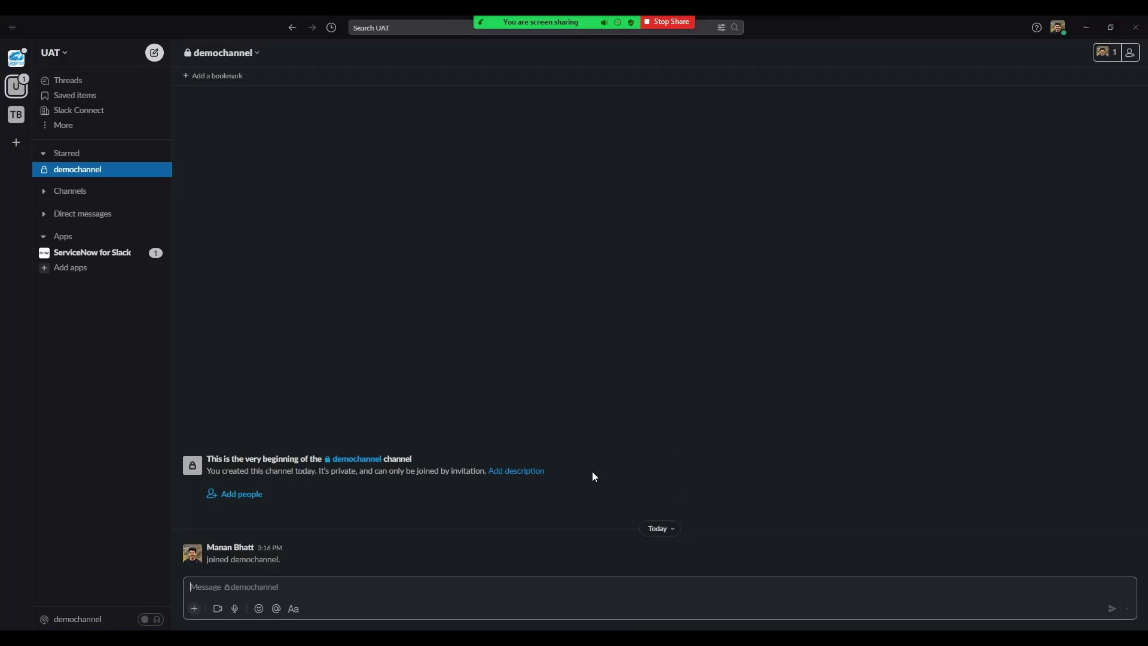
Step: Open ServiceNow for Slack and view the comments and state options on INC0010004, changing nothing
{"action": "left_click", "coordinate": [92, 256]}
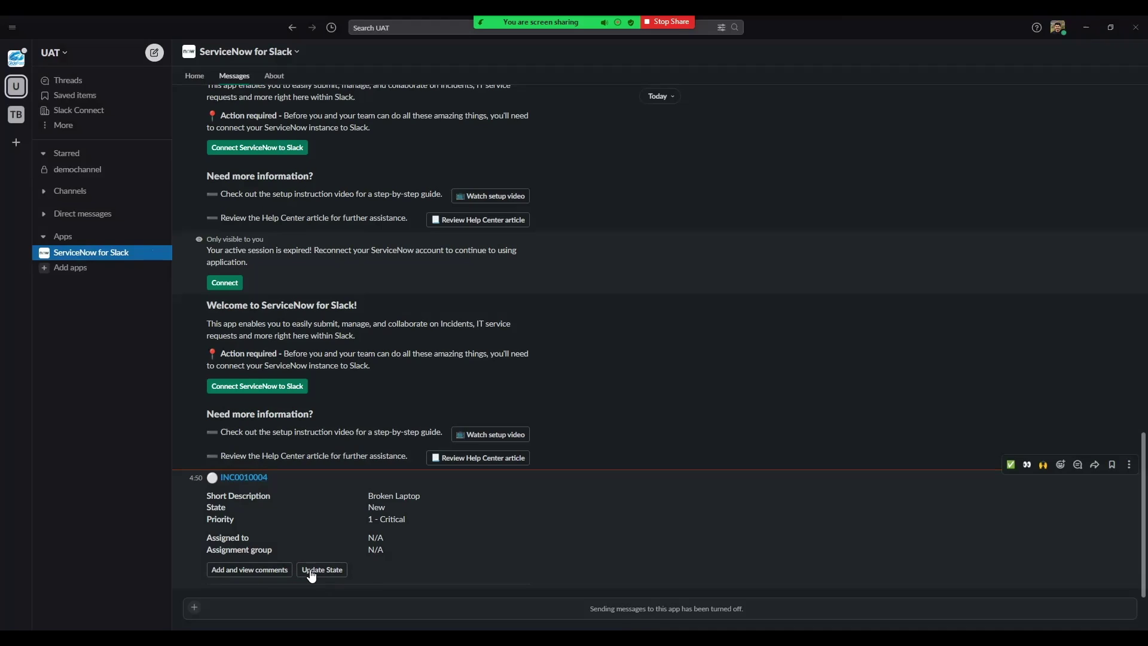
{"action": "left_click", "coordinate": [270, 571]}
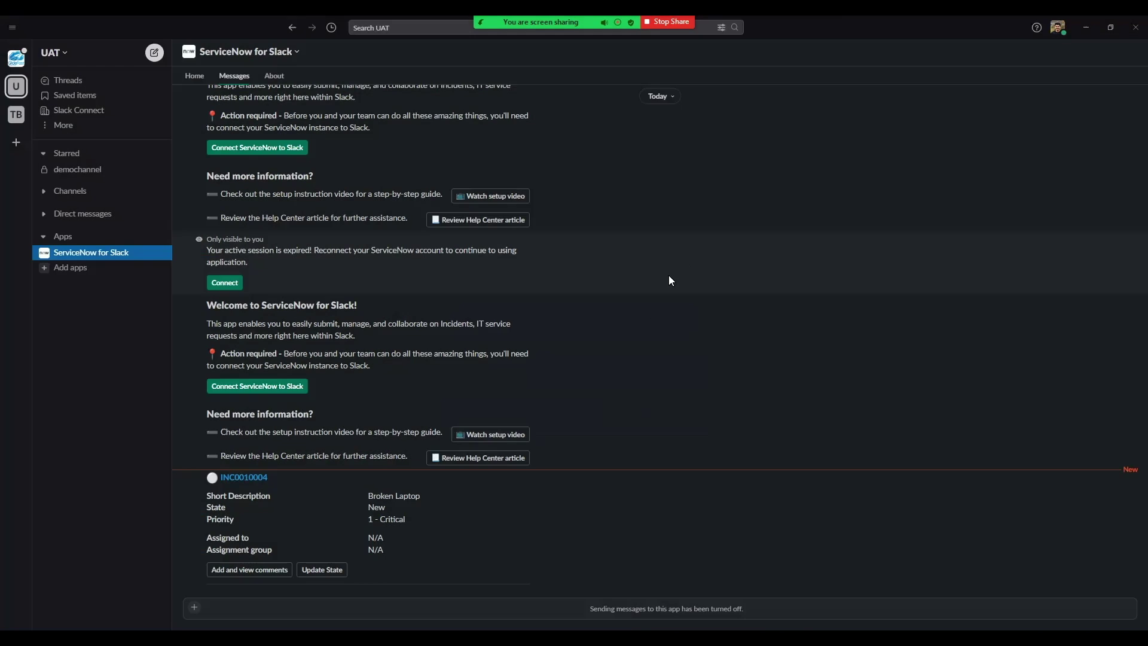
{"action": "left_click", "coordinate": [696, 247]}
{"action": "left_click", "coordinate": [323, 569]}
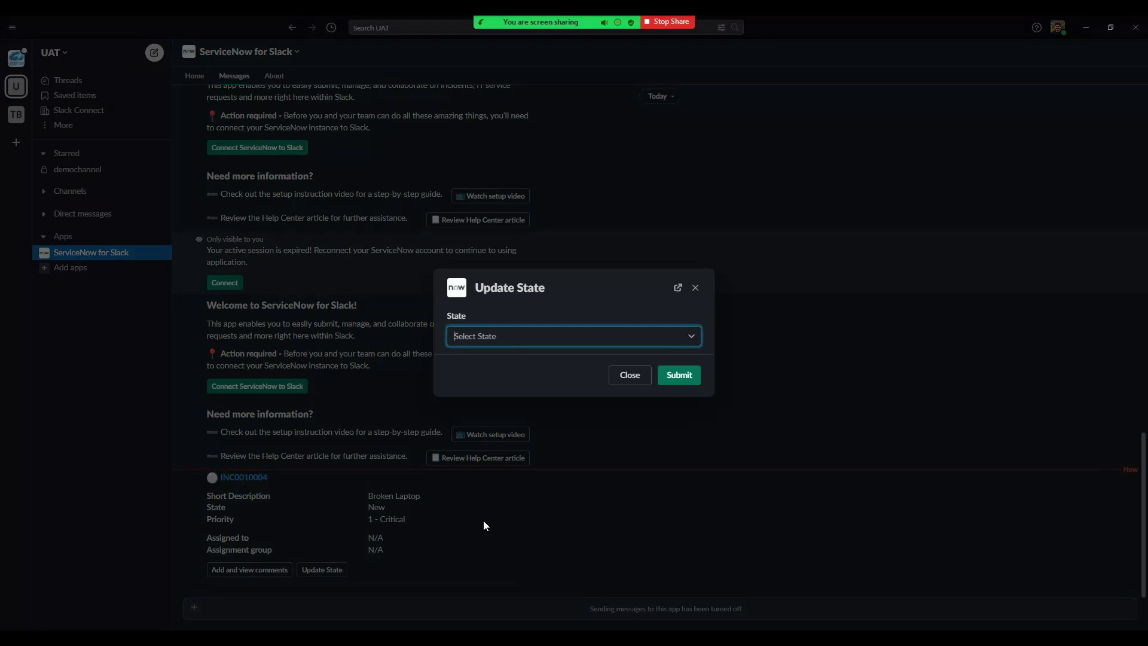
{"action": "left_click", "coordinate": [695, 288]}
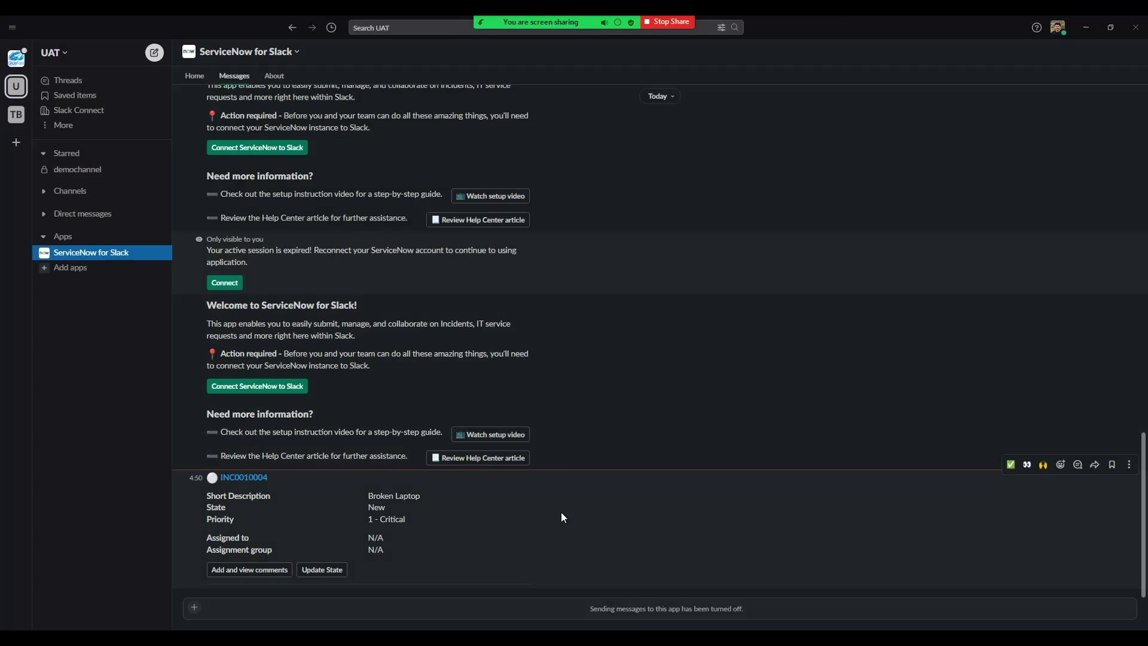